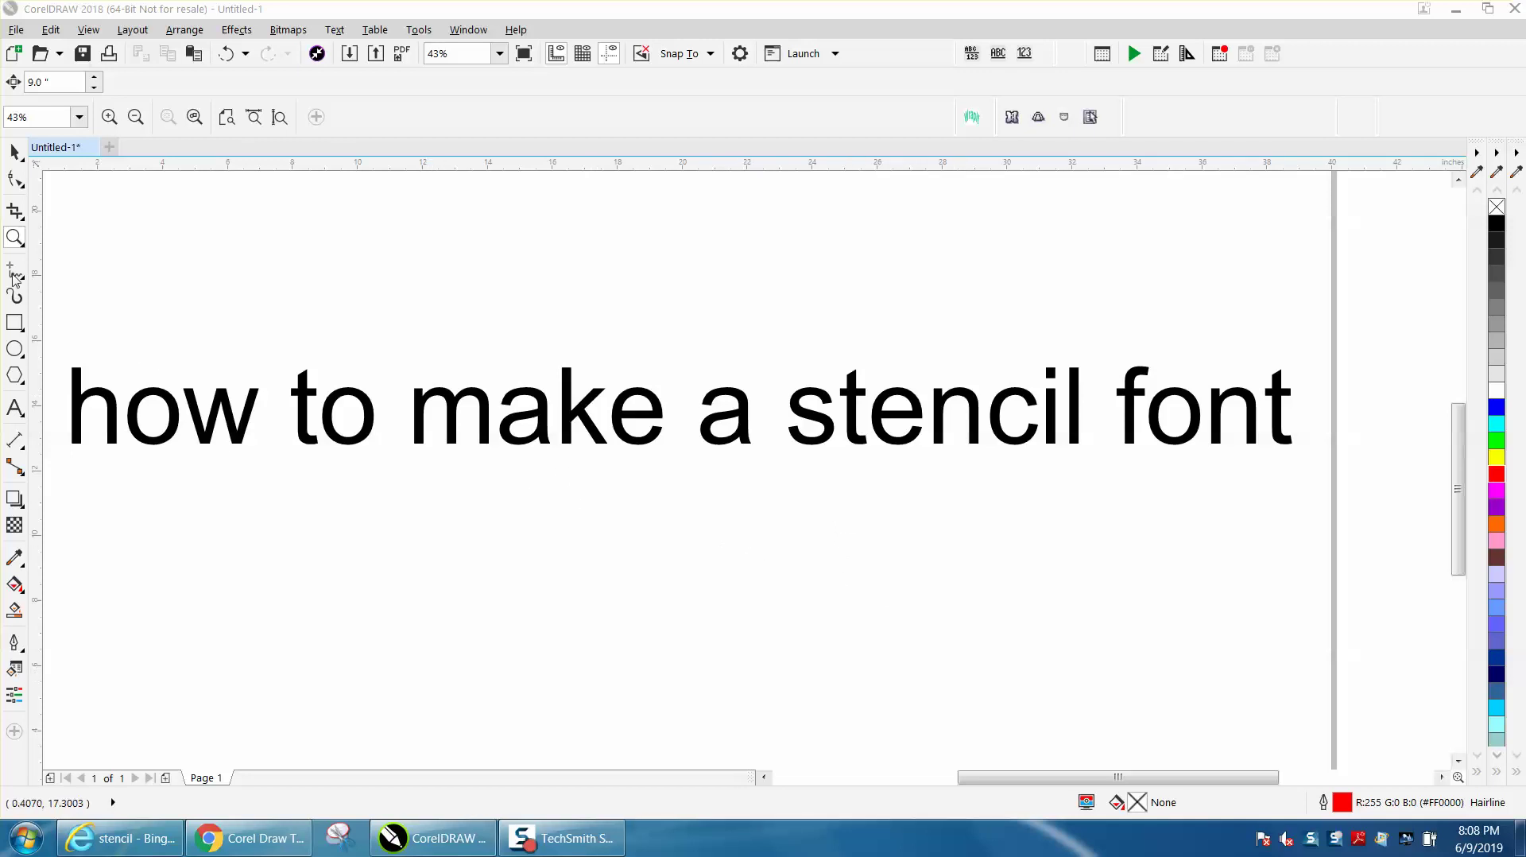
Step: Draw a narrow 0.17 × 2.08 inch vertical rectangle over the 'h' of the text
click(15, 322)
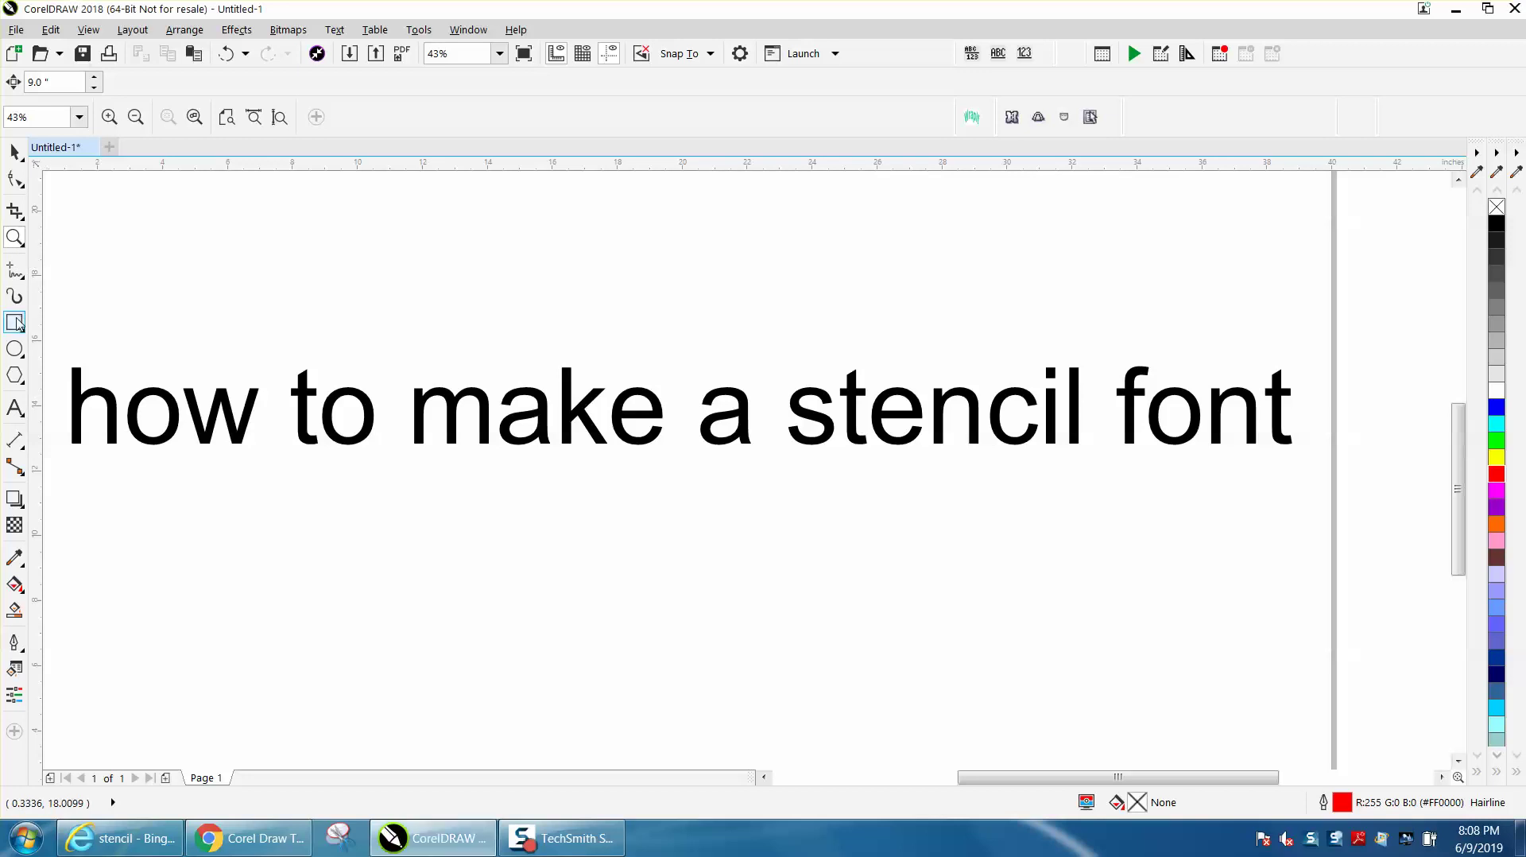
drag(146, 303, 150, 370)
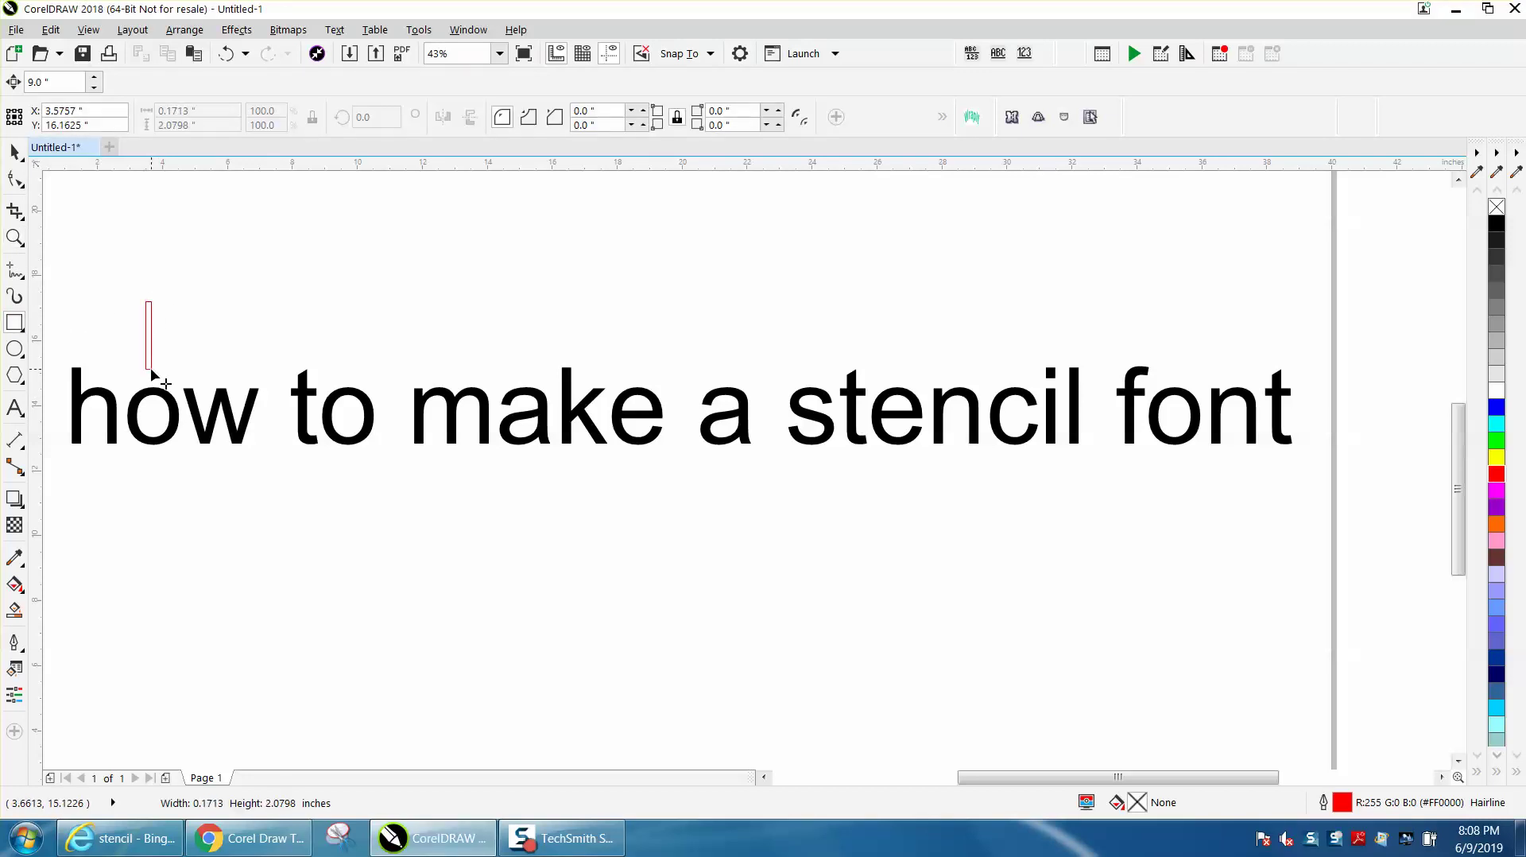
Step: Move the thin rectangle down onto the center of the 'o' in 'how', zooming in to check it
click(16, 152)
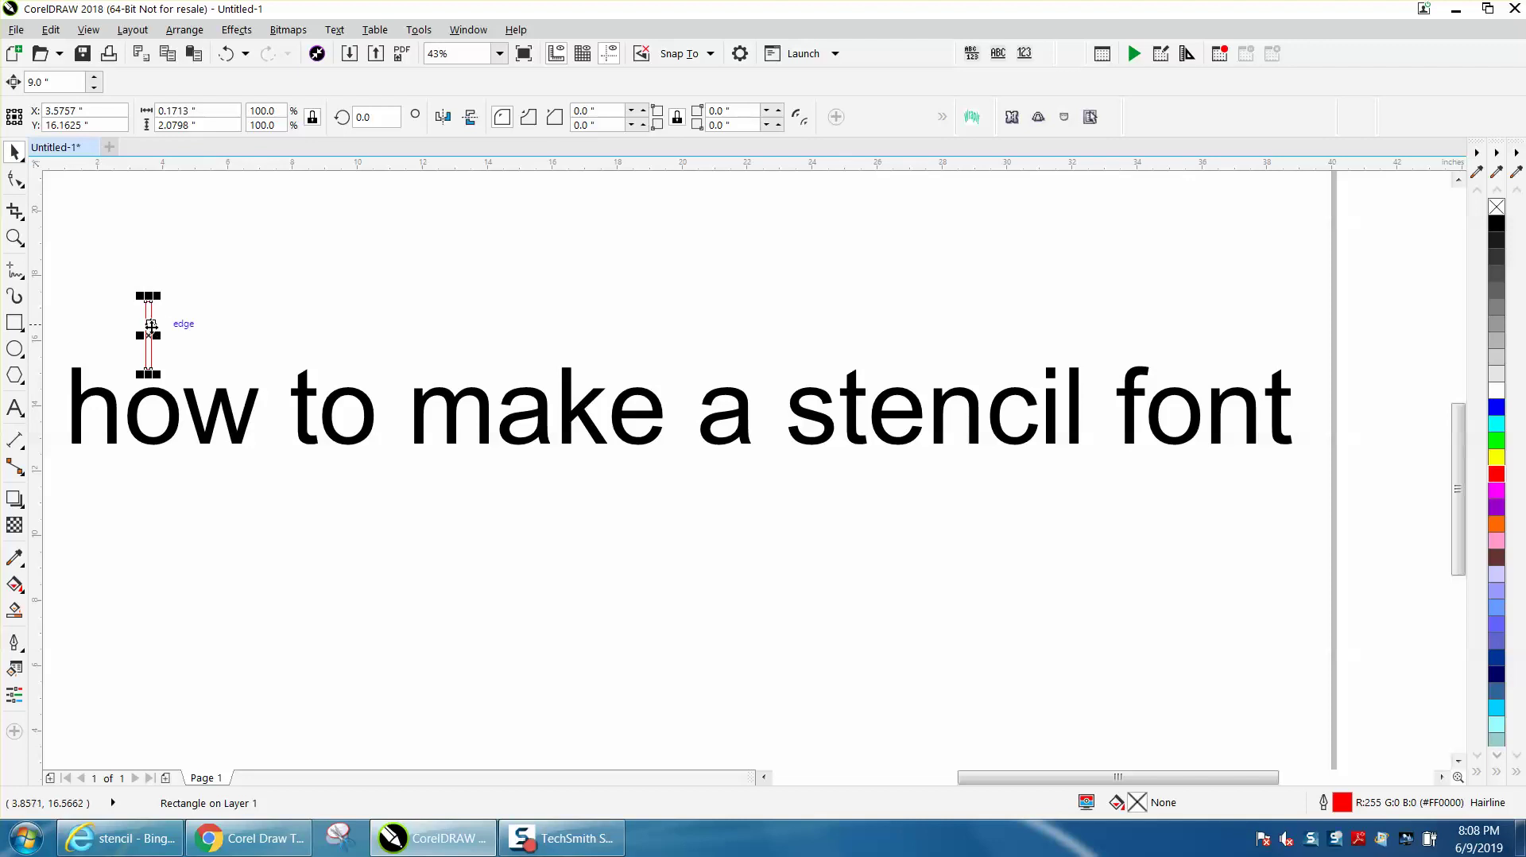
drag(151, 345, 149, 414)
click(15, 237)
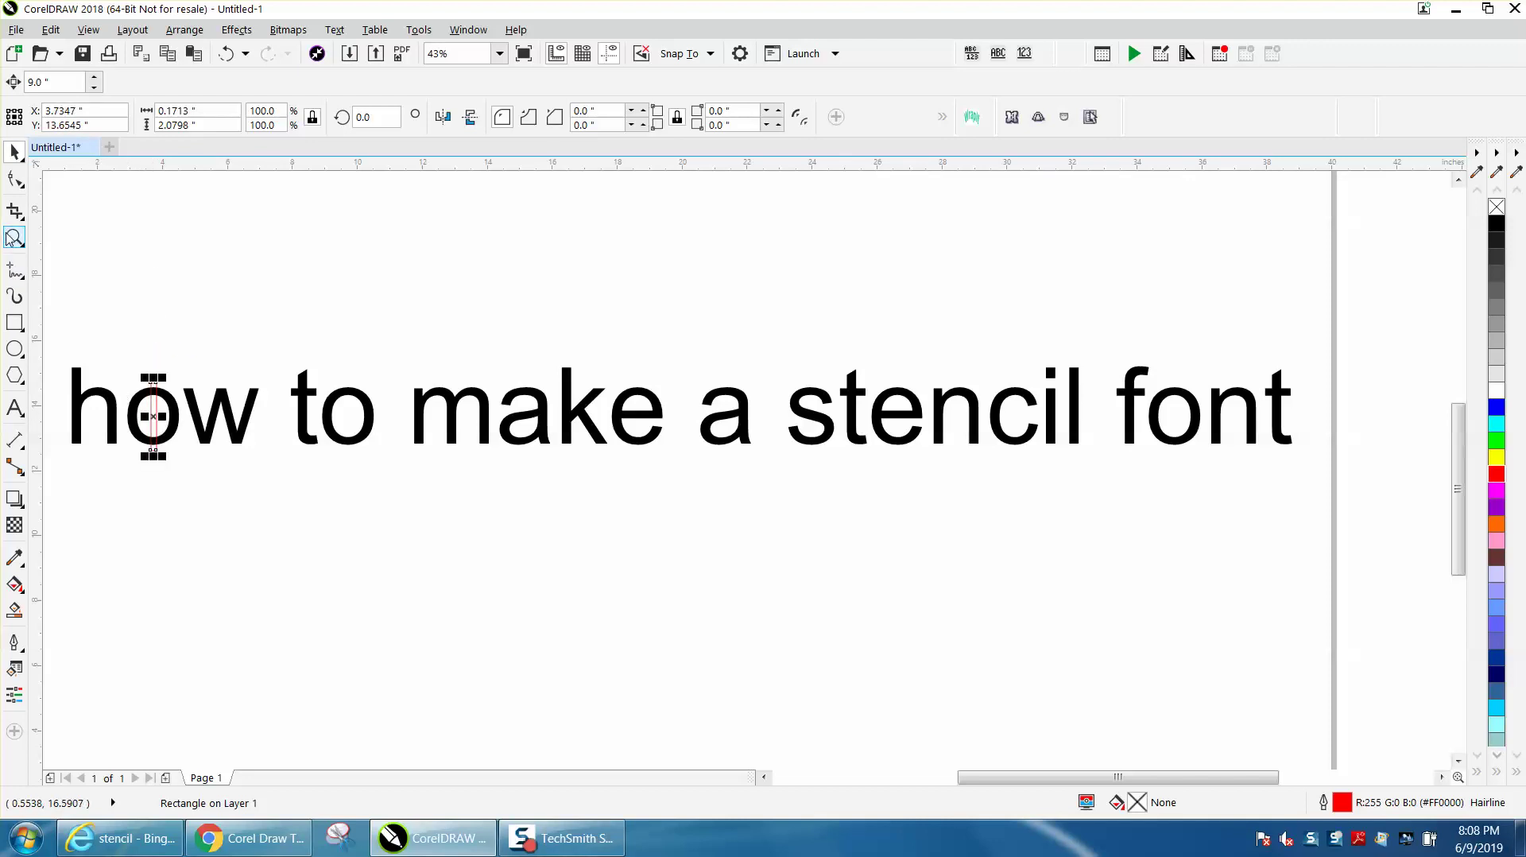
drag(64, 342, 433, 518)
click(15, 152)
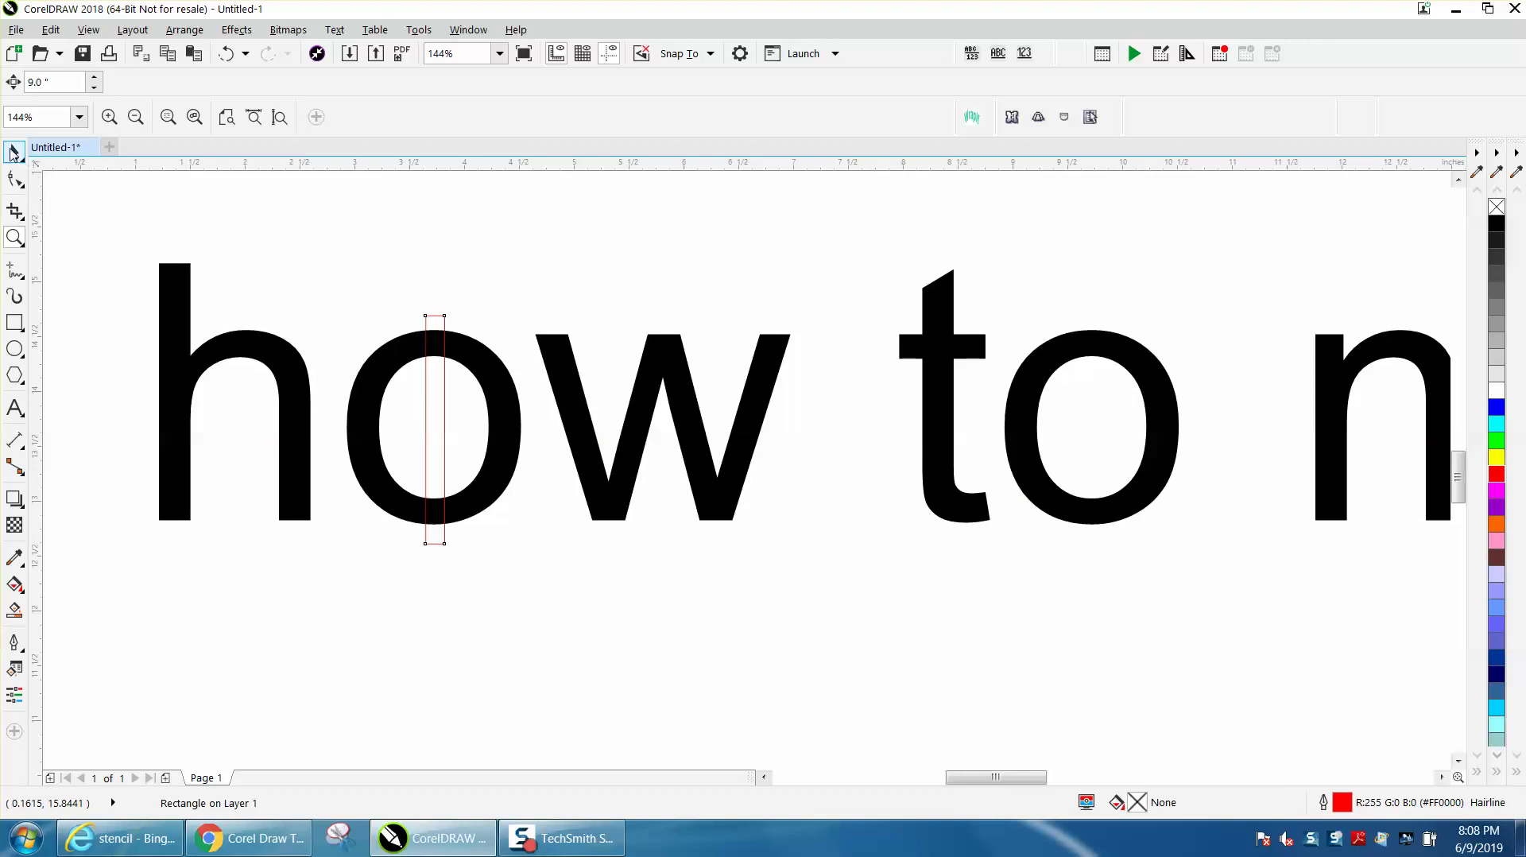
scroll(303, 307, down, 3)
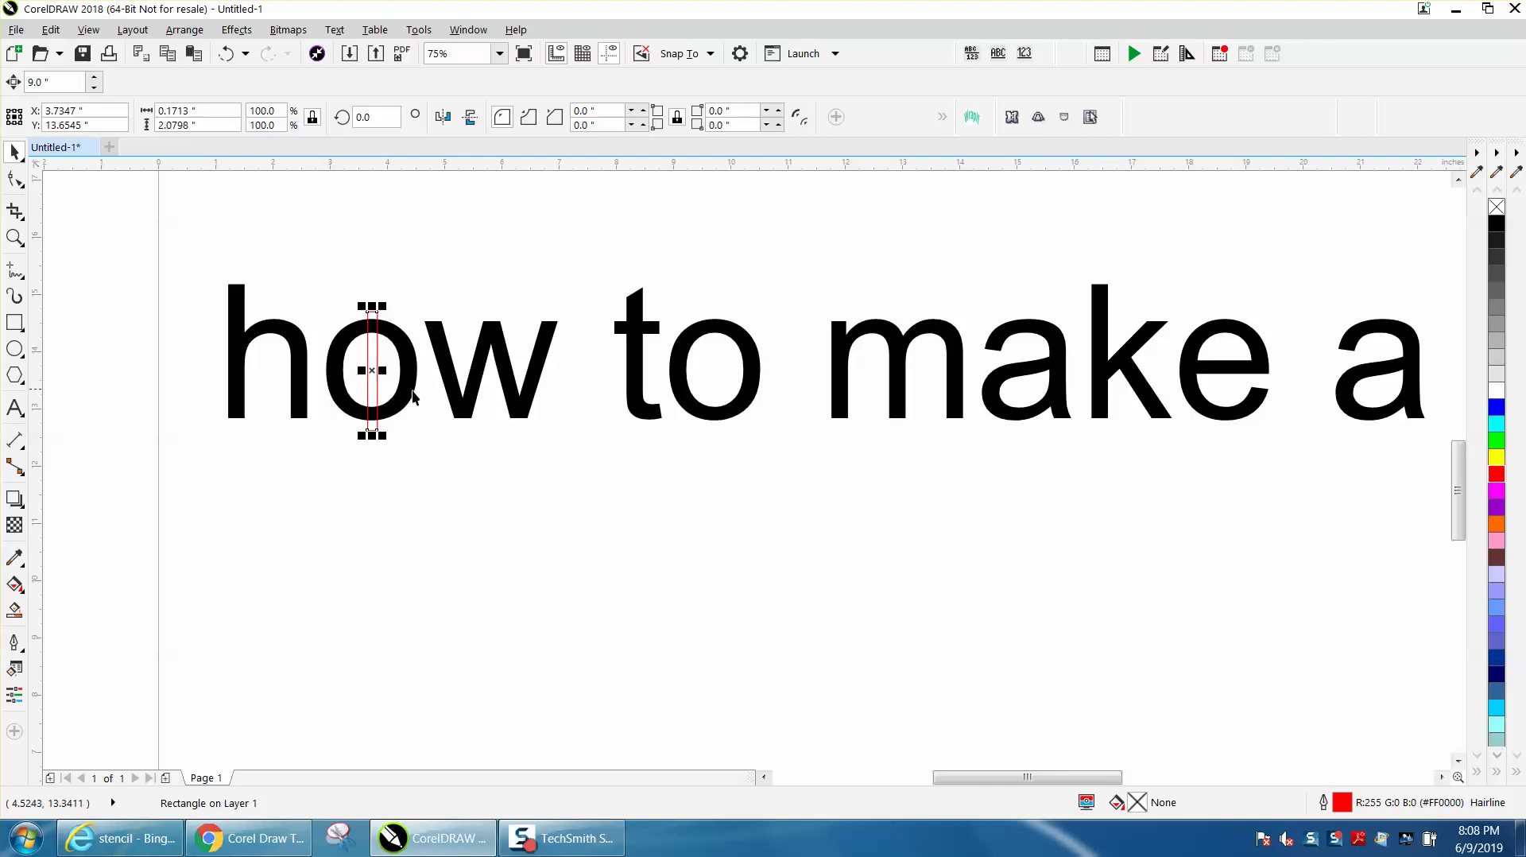
Step: Place copies of the bar across the o of 'to' and the a and e of 'make'
drag(375, 372, 716, 378)
key(ctrl+r)
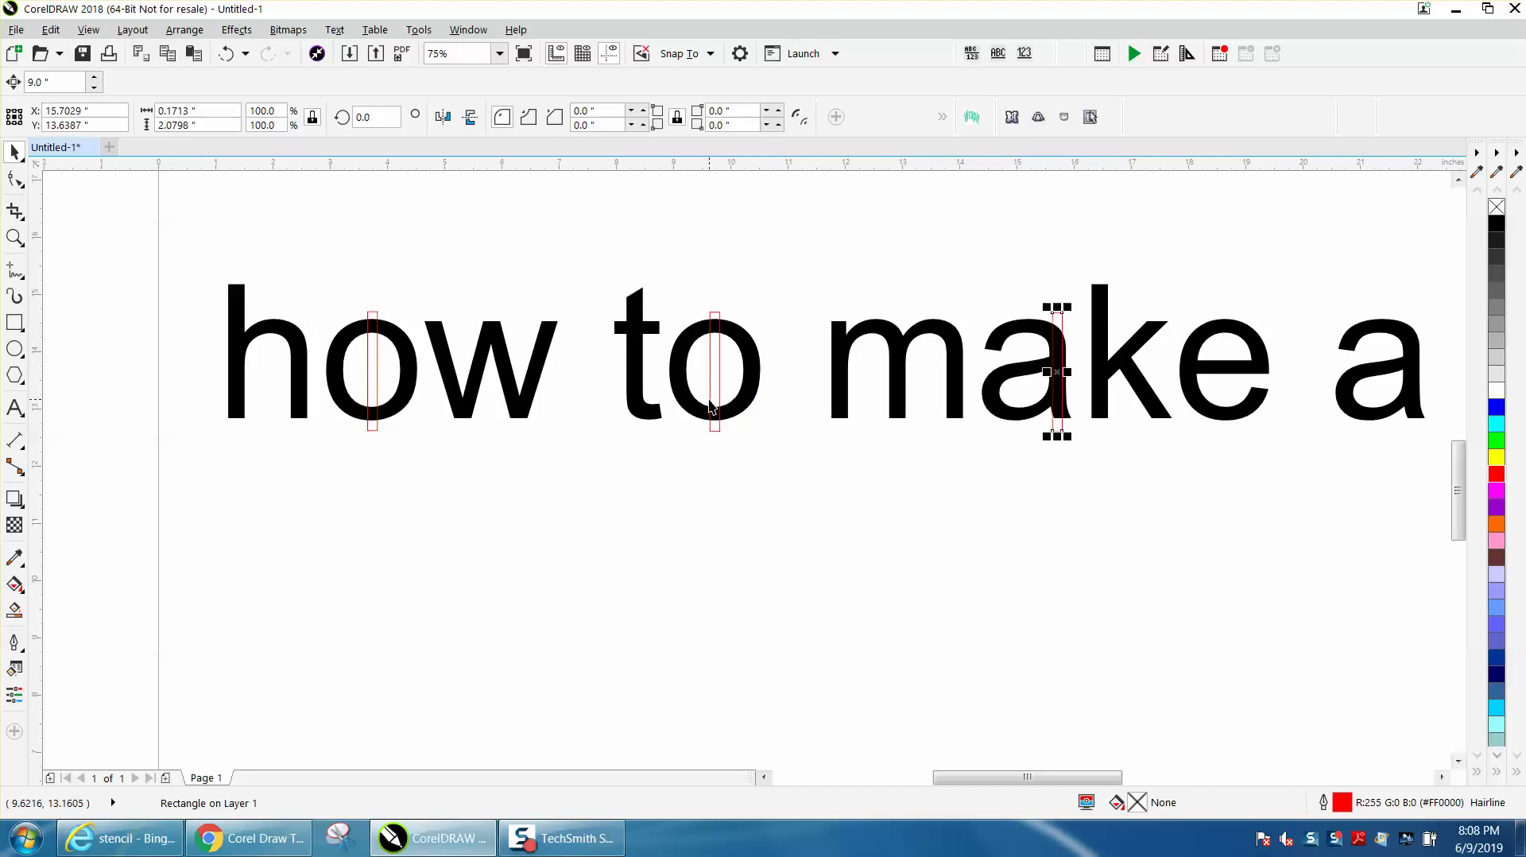
drag(1057, 371, 1023, 419)
key(ctrl+r)
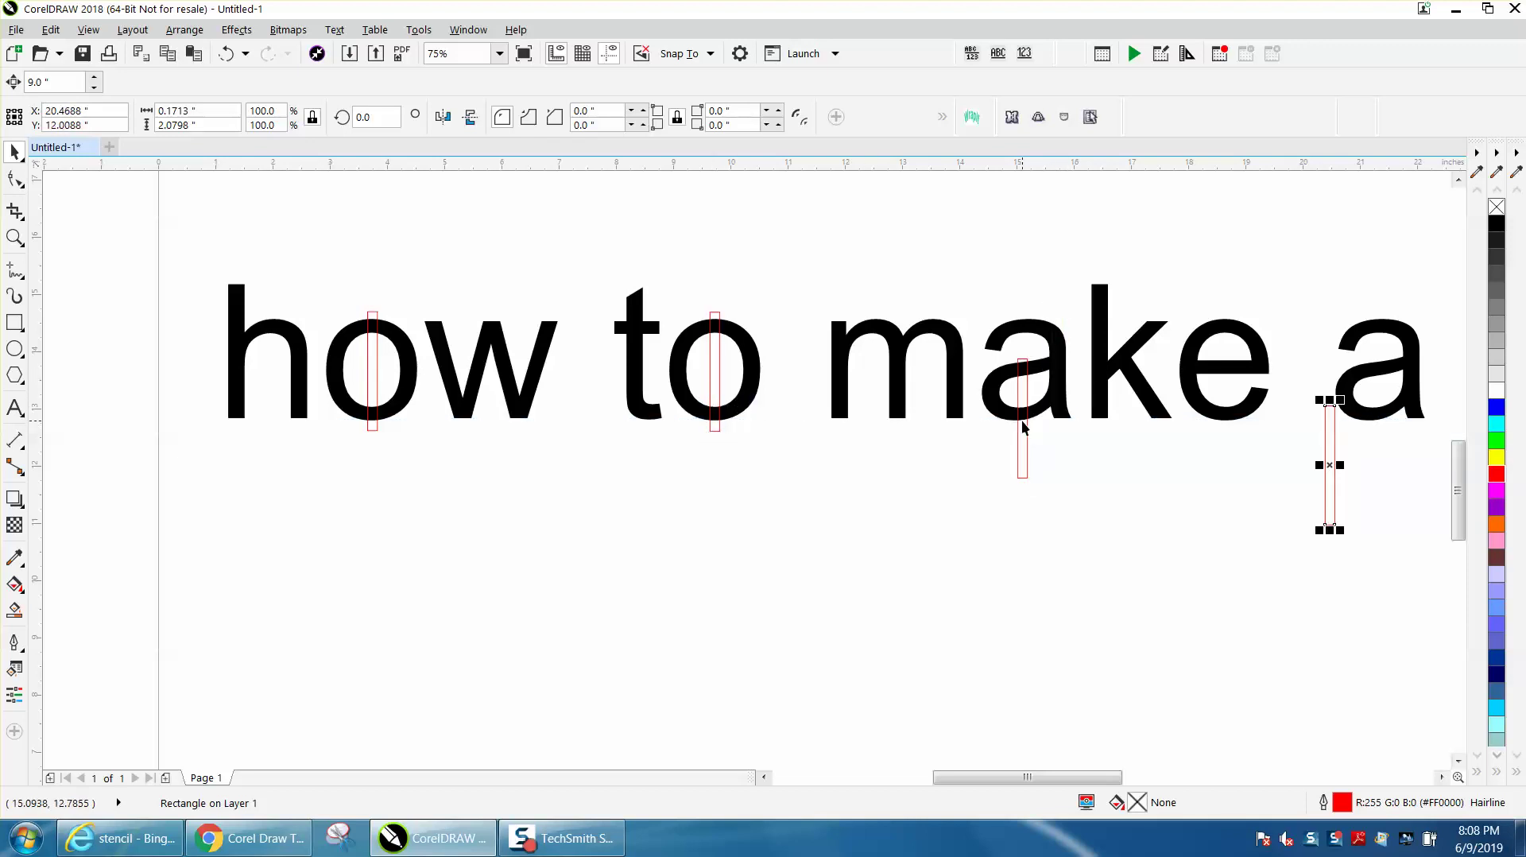
drag(1329, 471, 1229, 329)
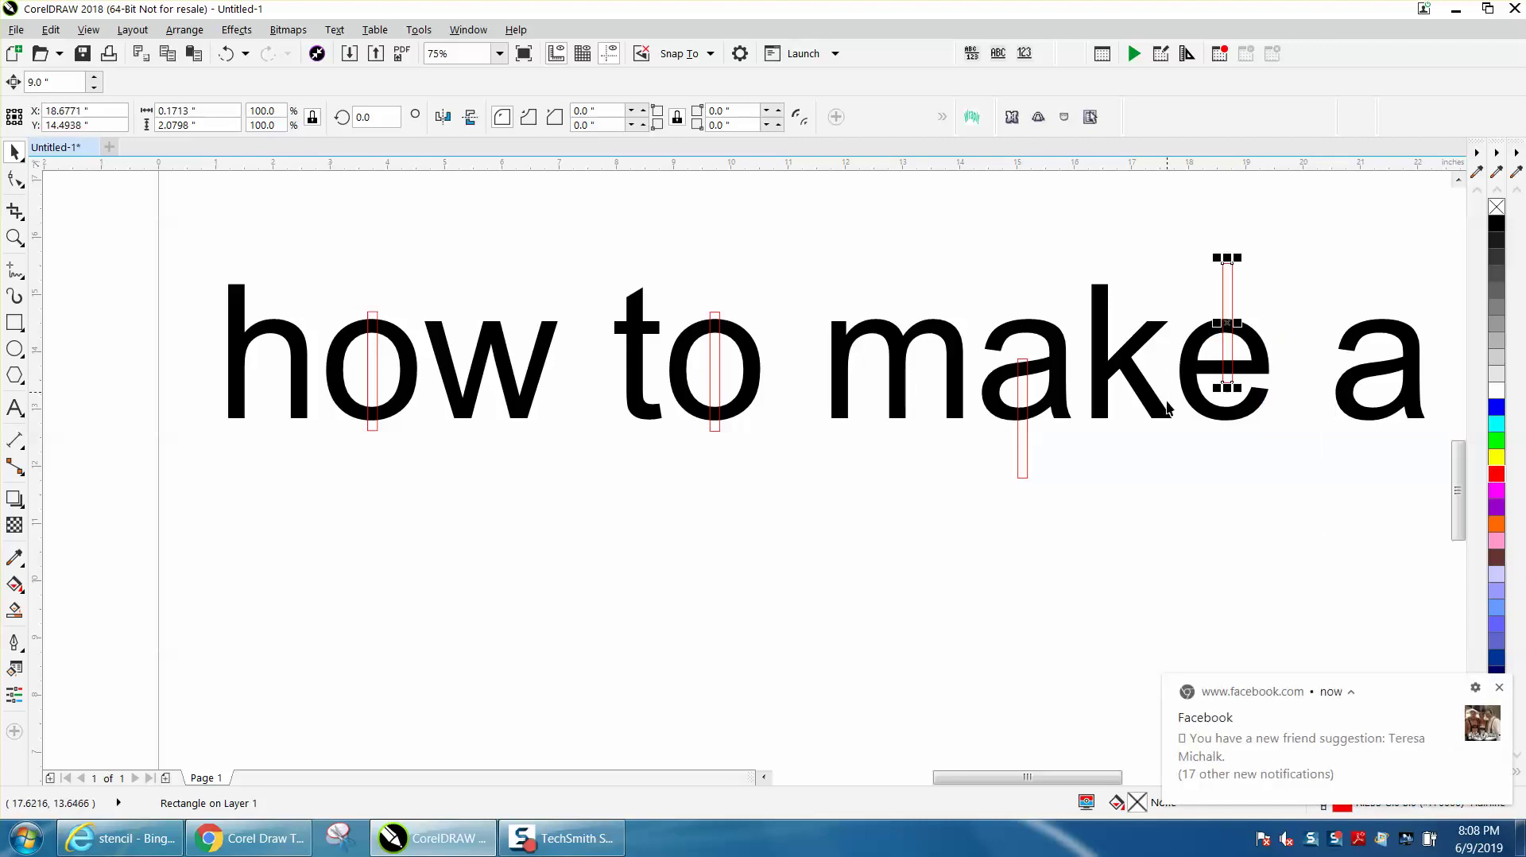
Step: Position further bar copies over the lone 'a' and the 'e' of 'stencil', undoing an accidental mirror
key(ctrl+r)
scroll(1148, 429, down, 2)
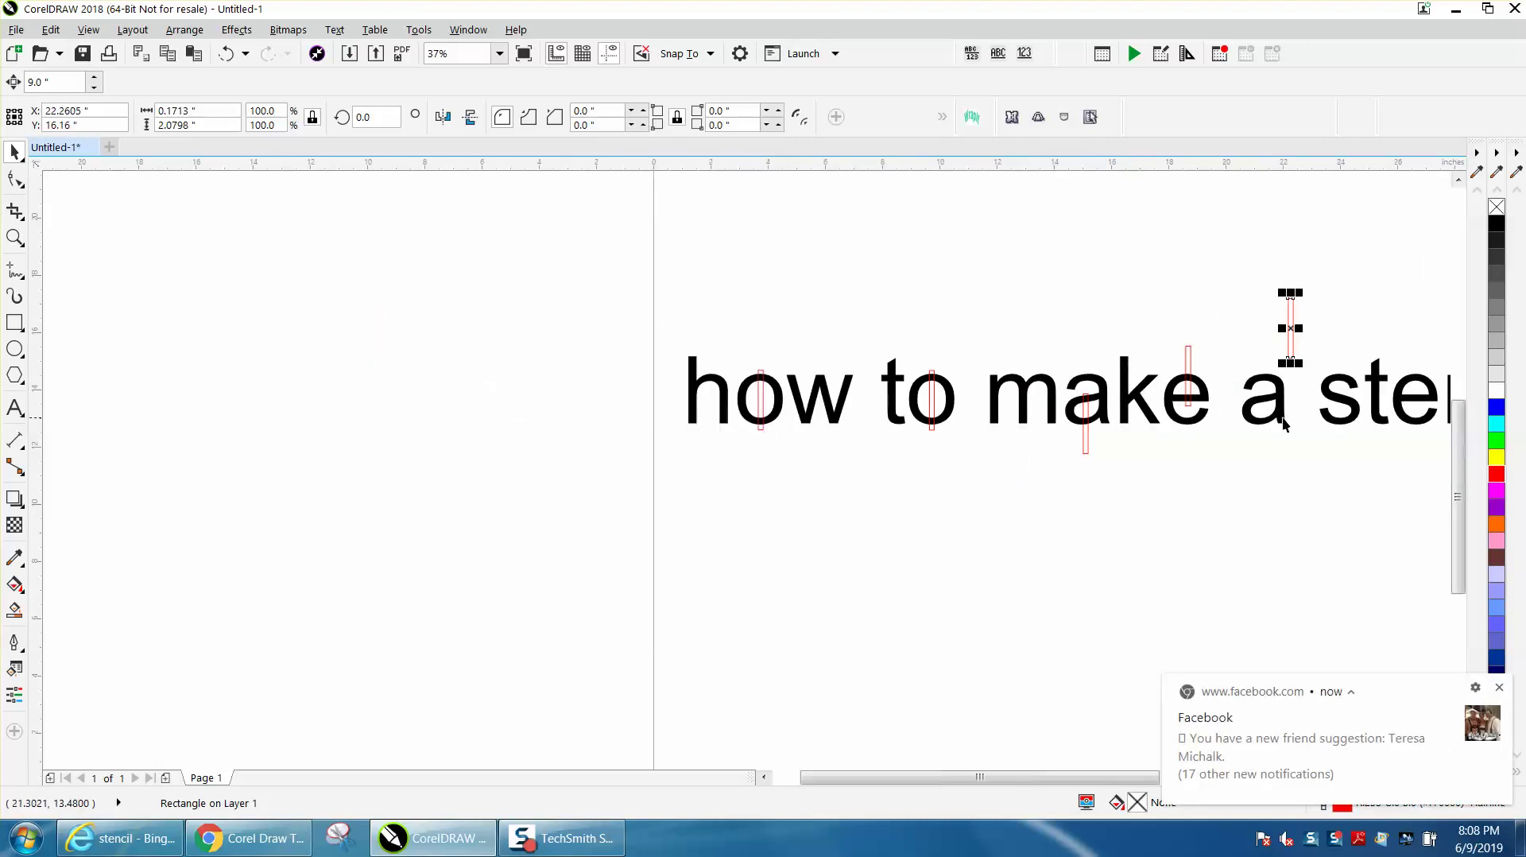
drag(1302, 328, 1269, 328)
click(228, 53)
drag(1295, 328, 1266, 422)
scroll(1261, 426, down, 1)
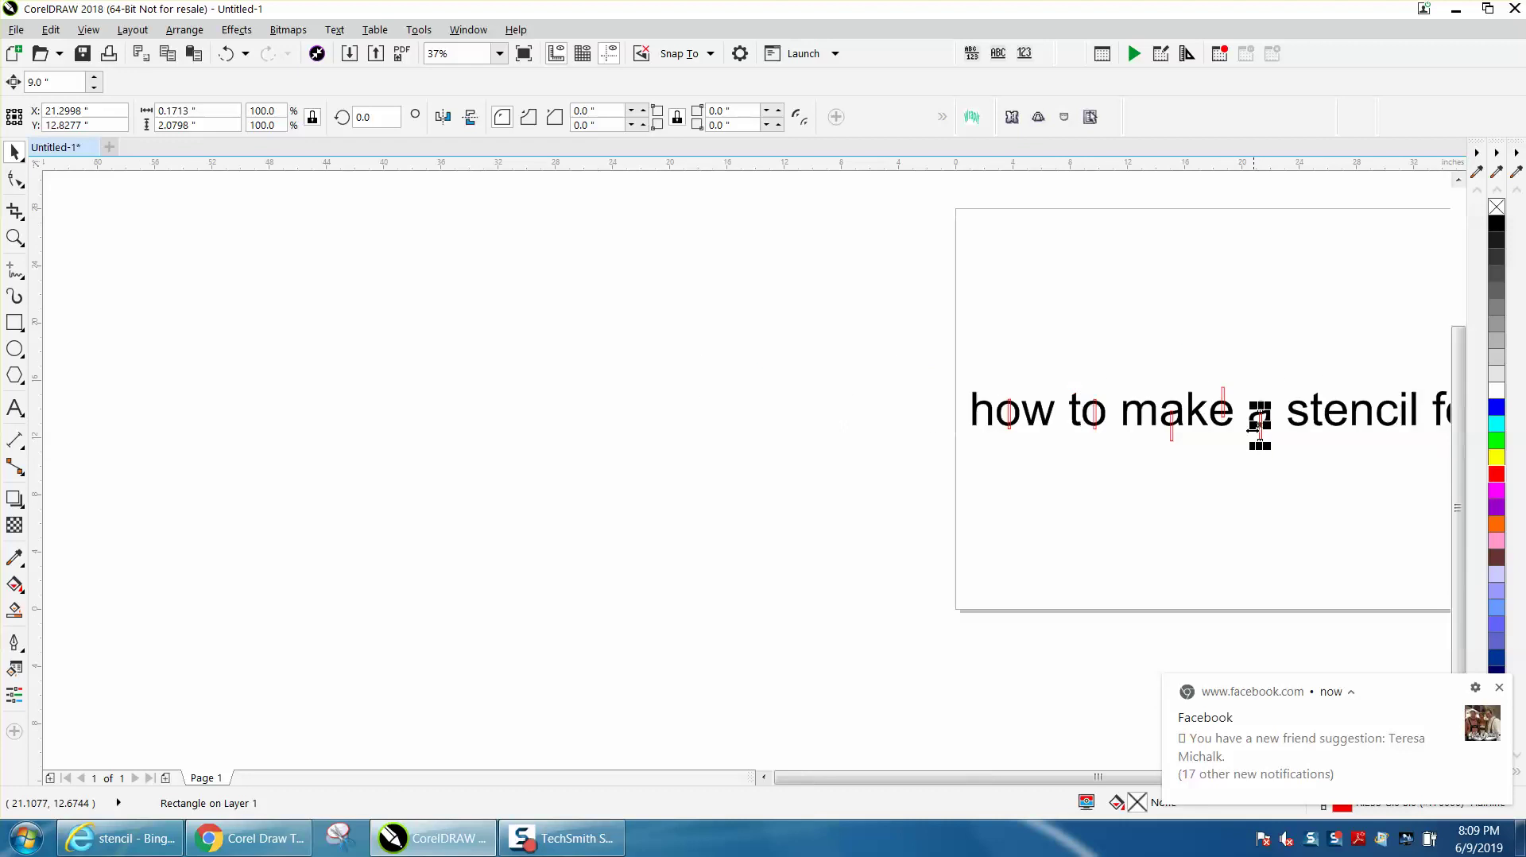
key(Right)
key(Down)
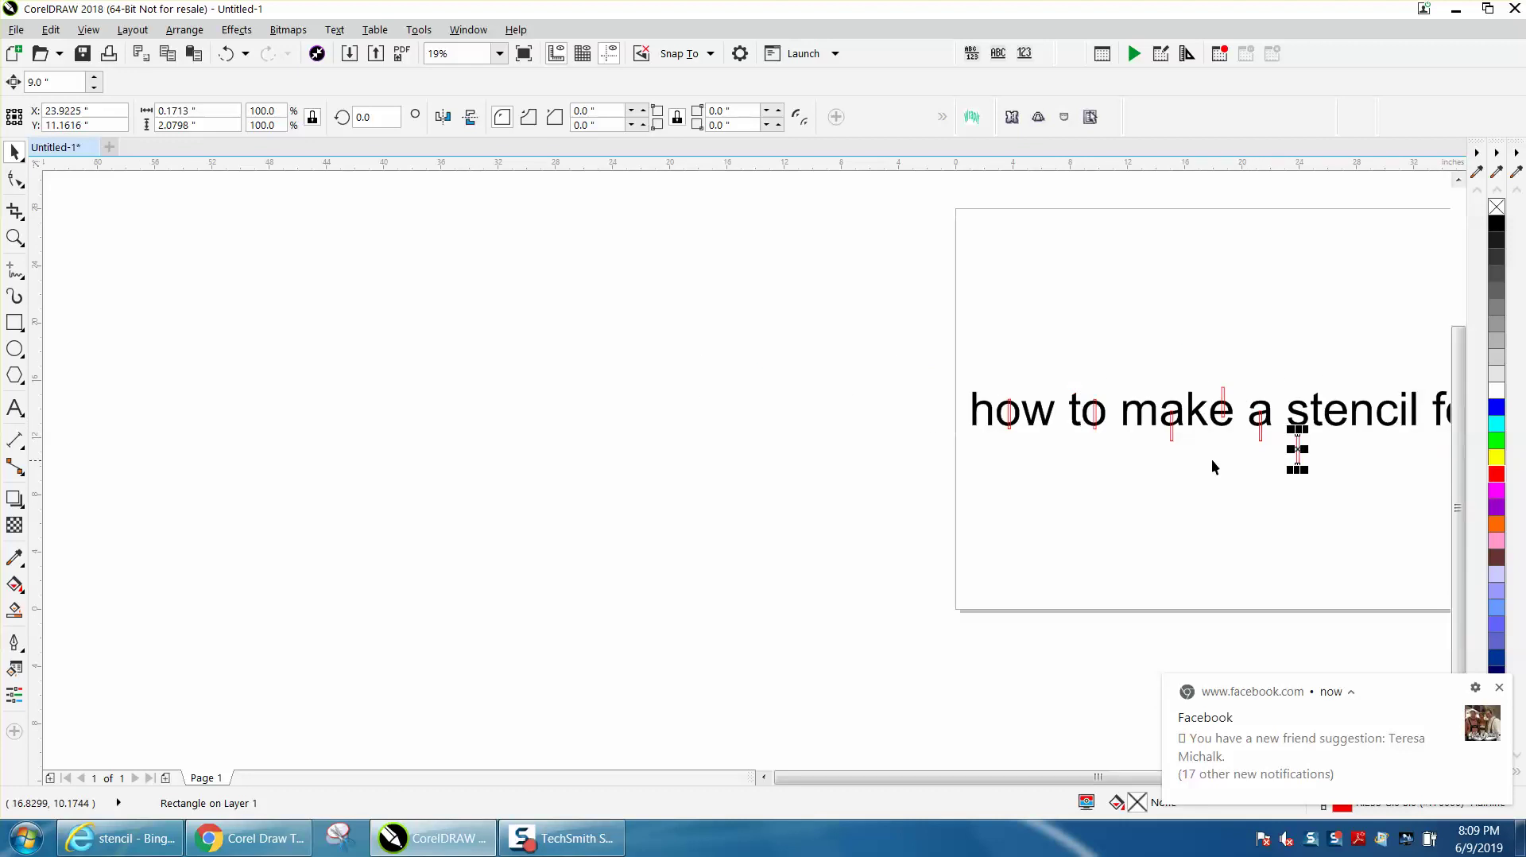
drag(1299, 459, 1336, 411)
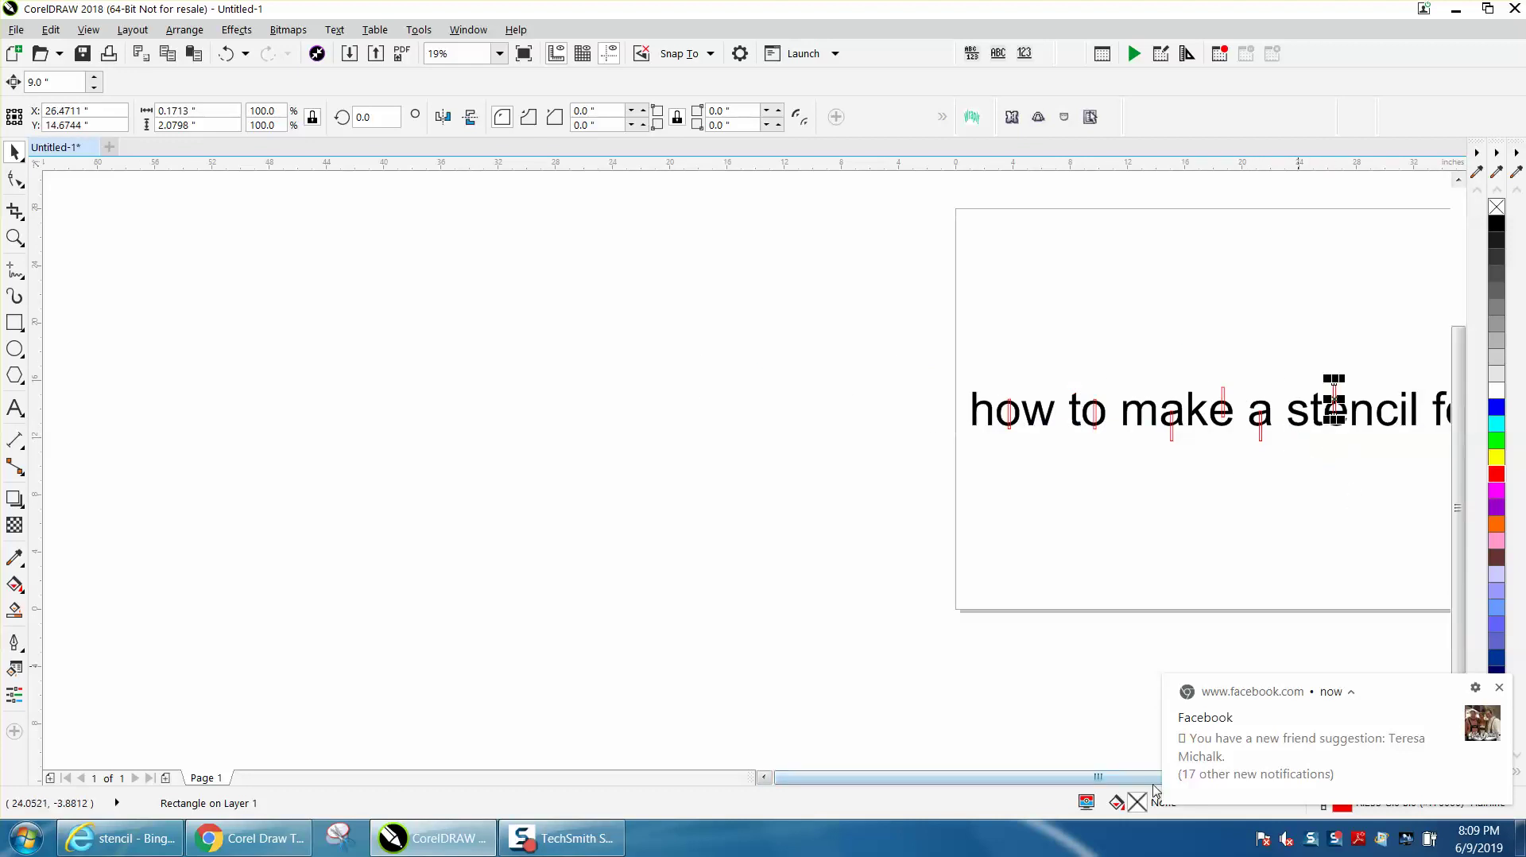
Step: Duplicate a bar onto the o of 'font', then marquee the text line with its bars
click(1499, 686)
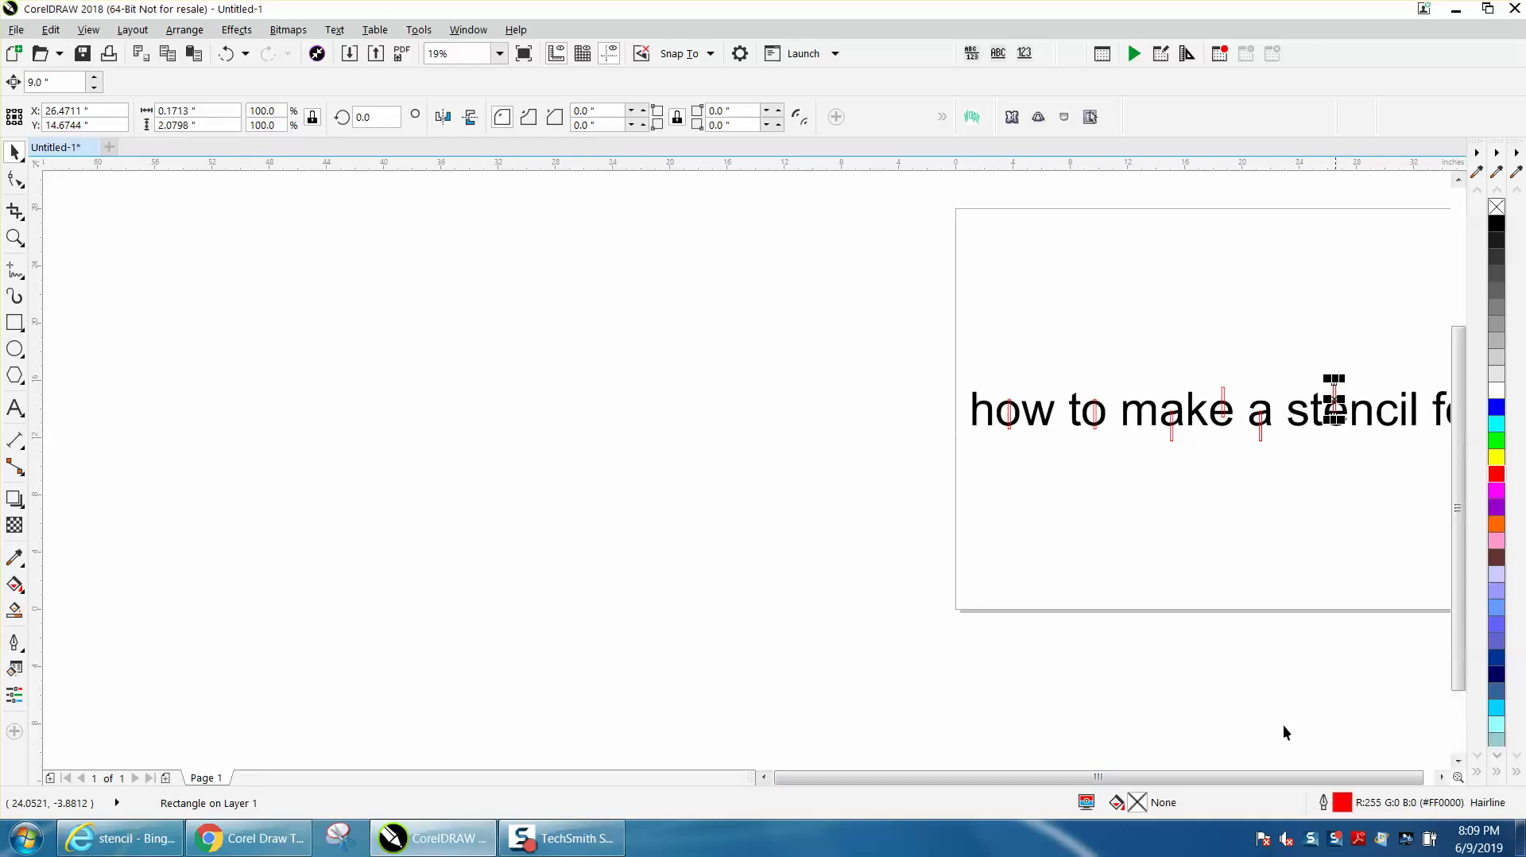
drag(1201, 777, 1209, 778)
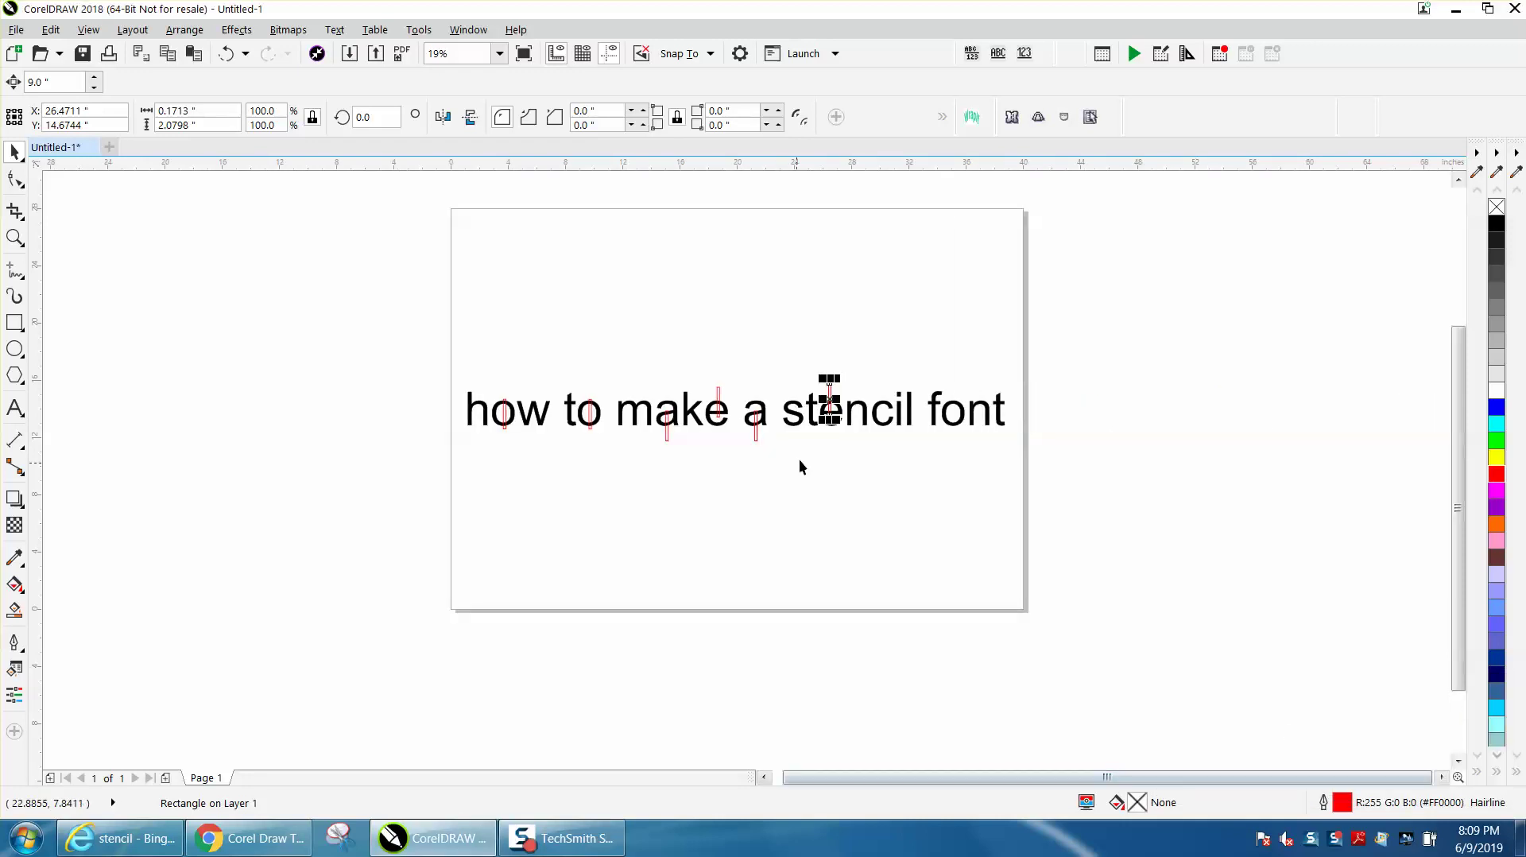
key(ctrl+d)
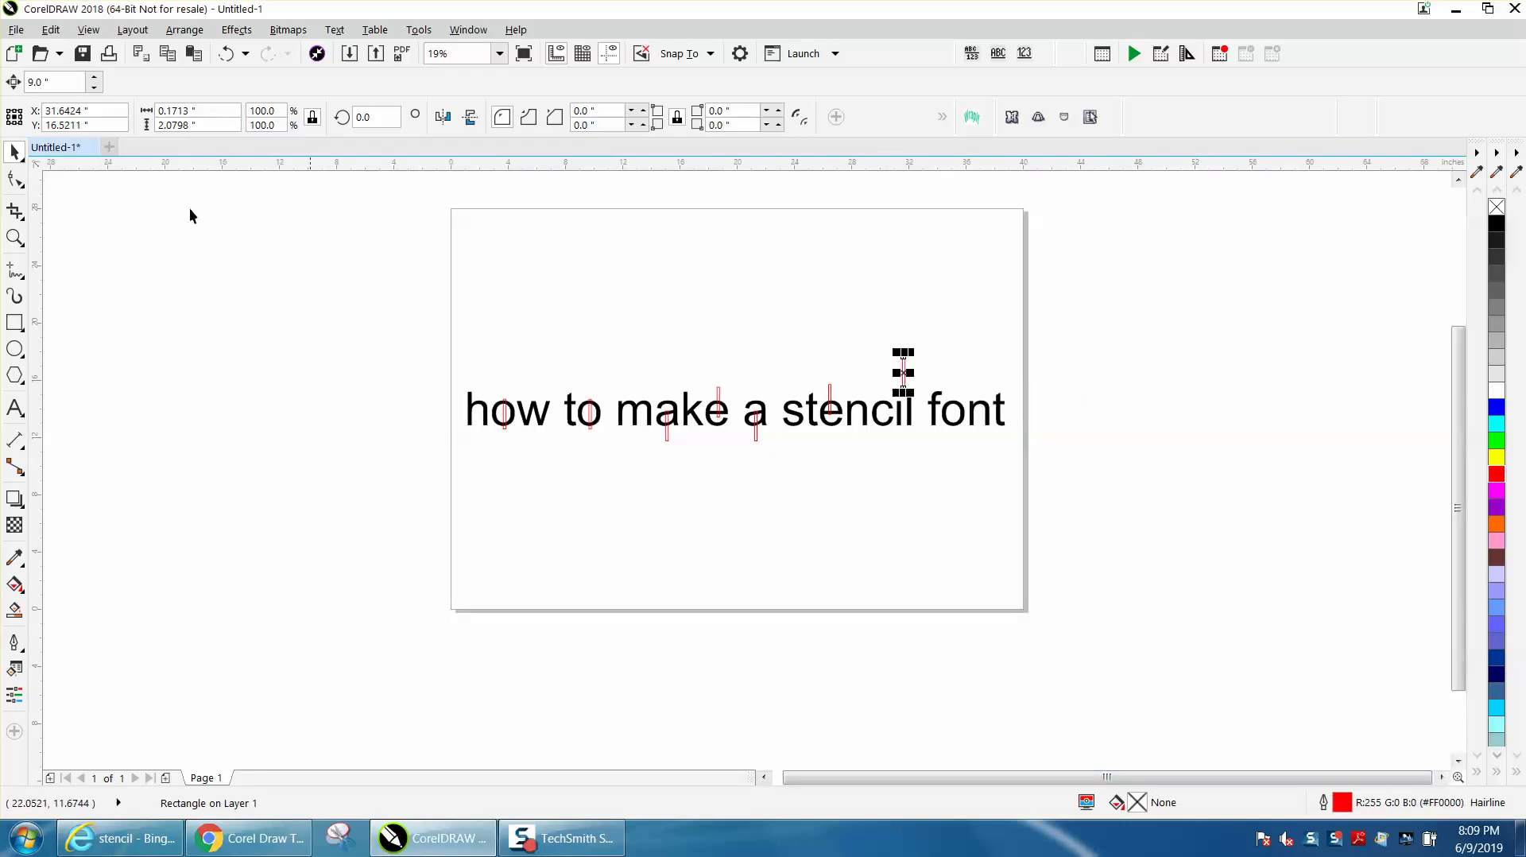
click(31, 239)
drag(835, 354, 1066, 480)
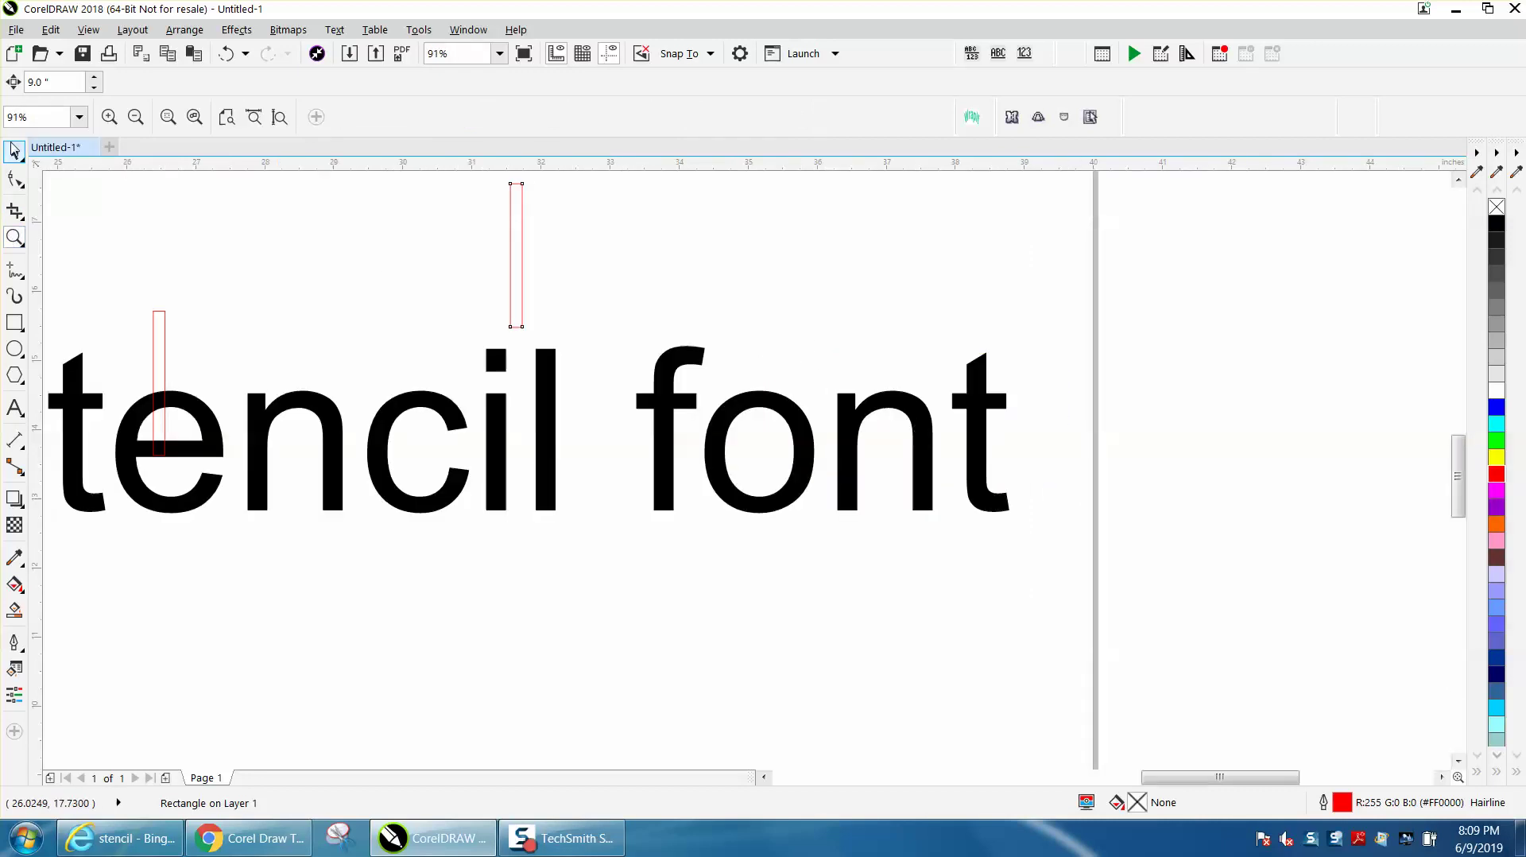
click(14, 151)
drag(518, 272, 757, 445)
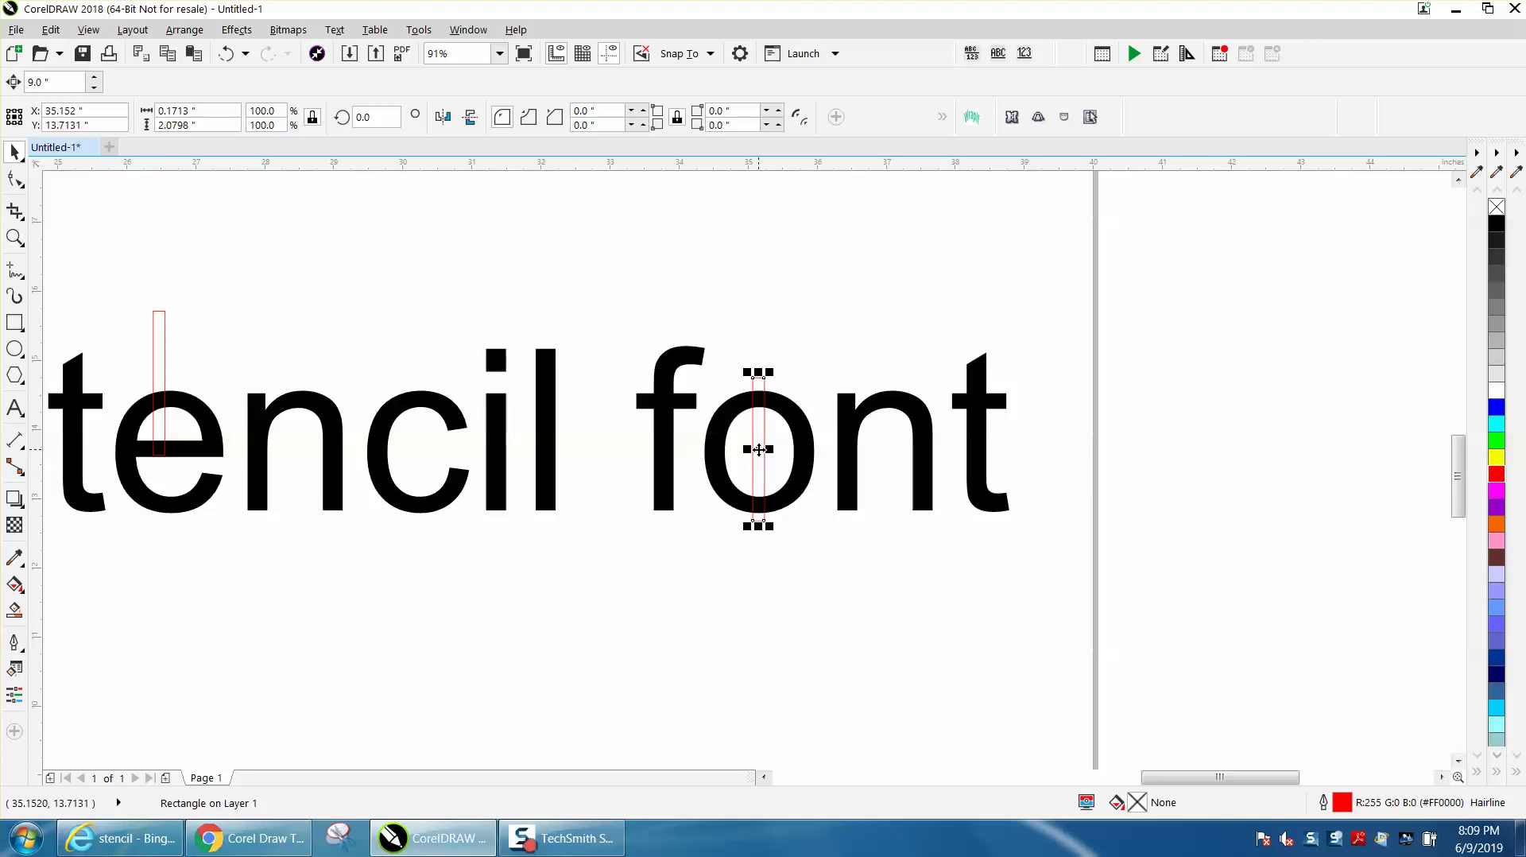
scroll(739, 433, down, 3)
scroll(738, 430, down, 2)
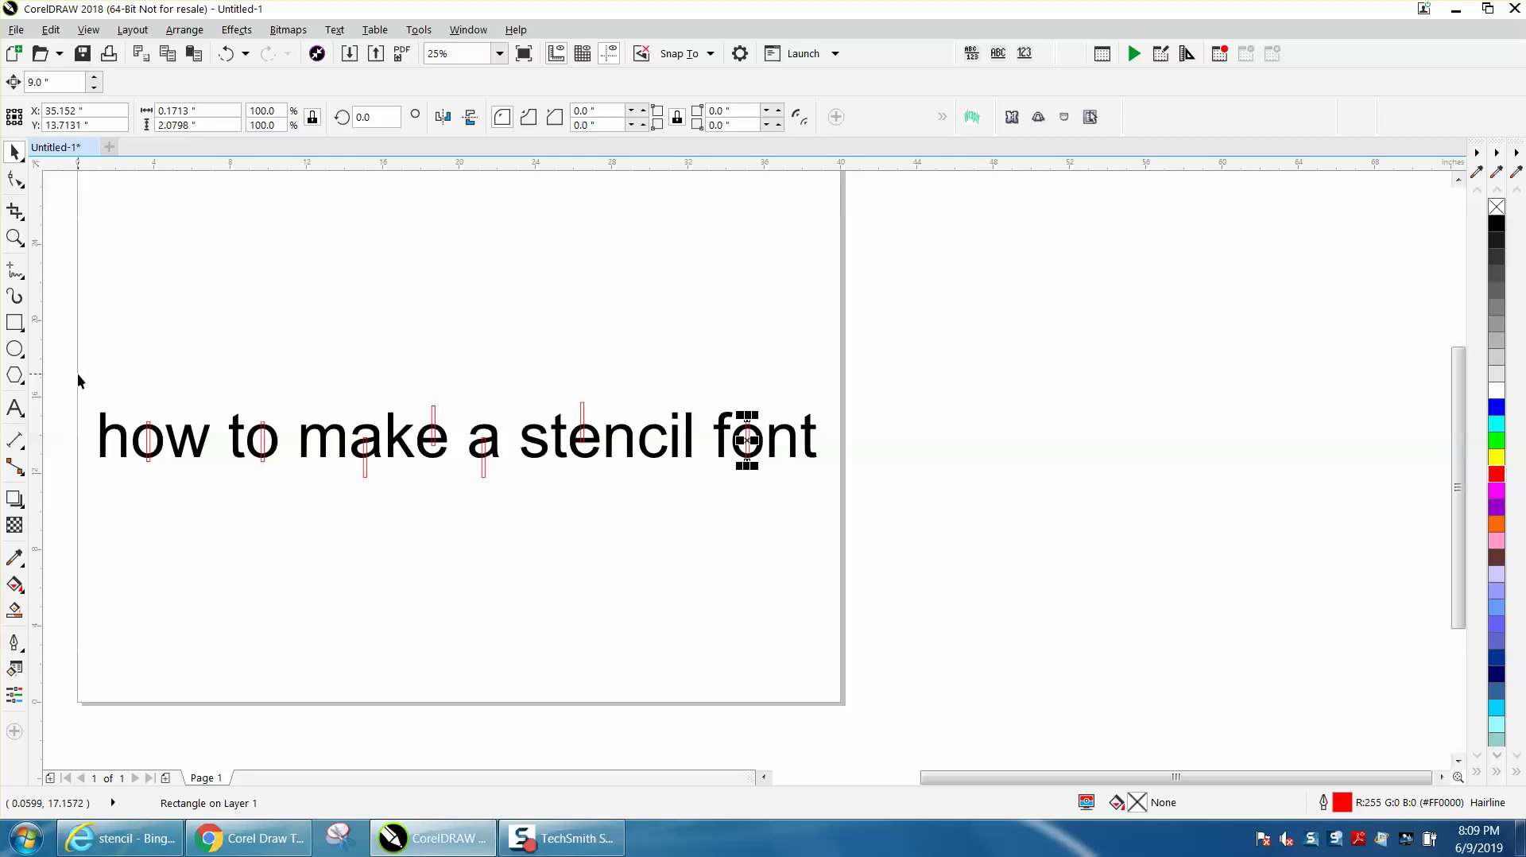
drag(78, 378, 773, 546)
Step: Apply Back minus front to the text and all seven bars, then zoom in to inspect the gaps
drag(865, 560, 865, 560)
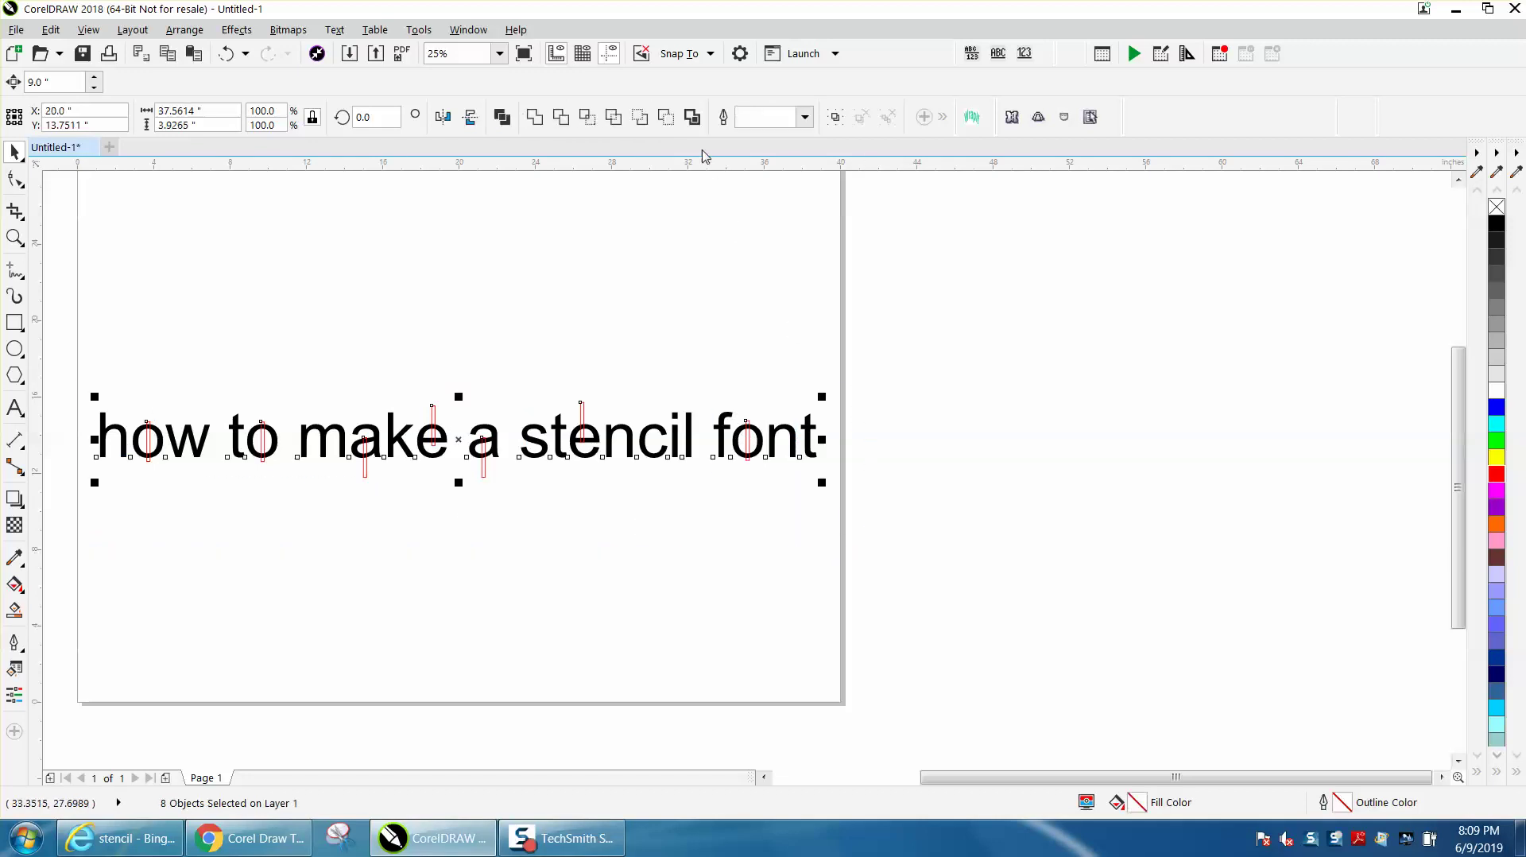
click(666, 118)
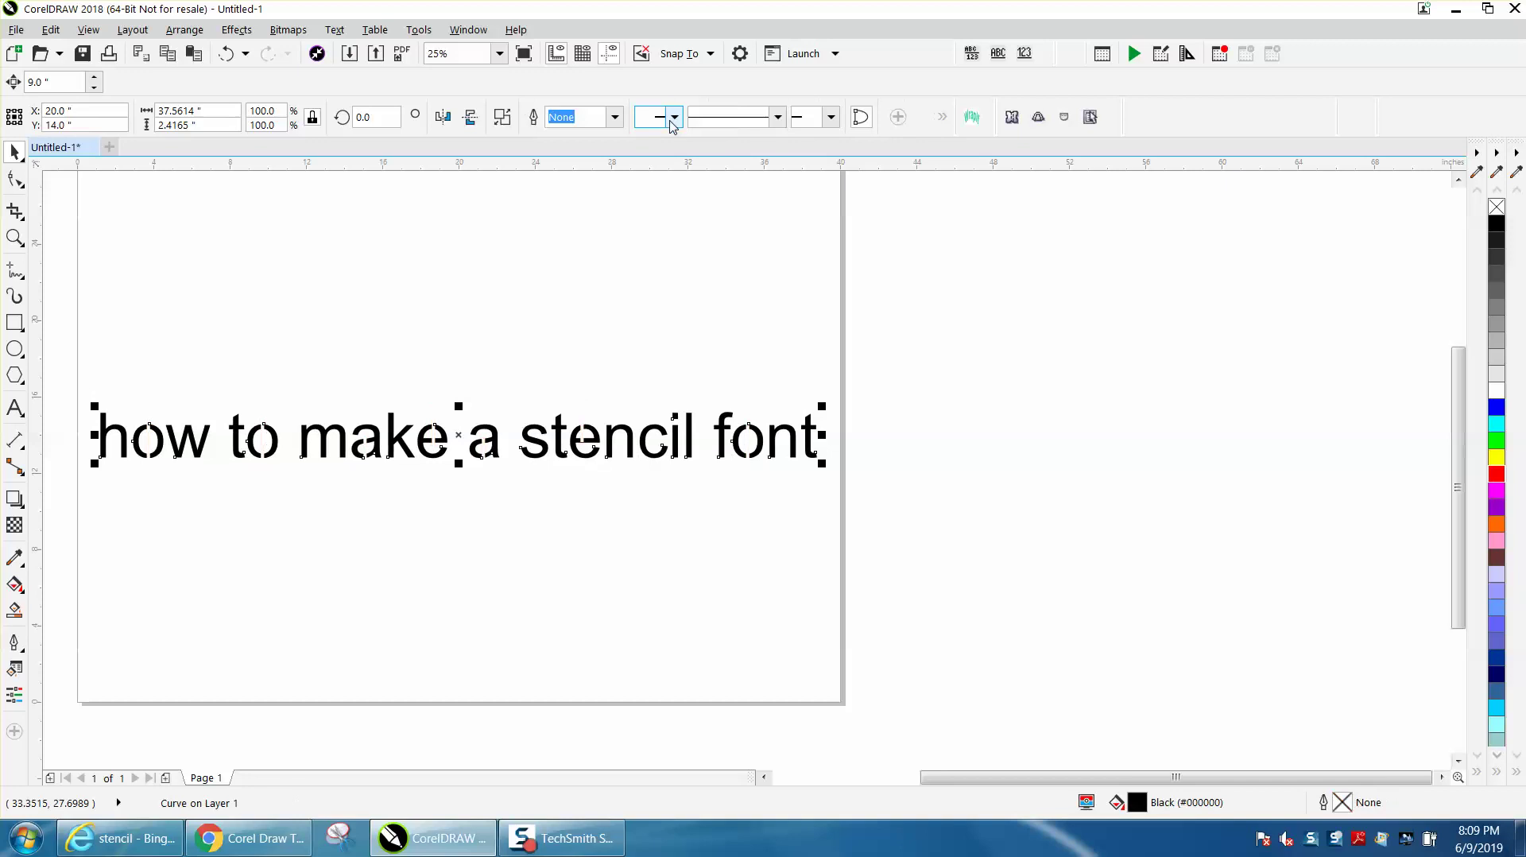
drag(81, 382, 914, 516)
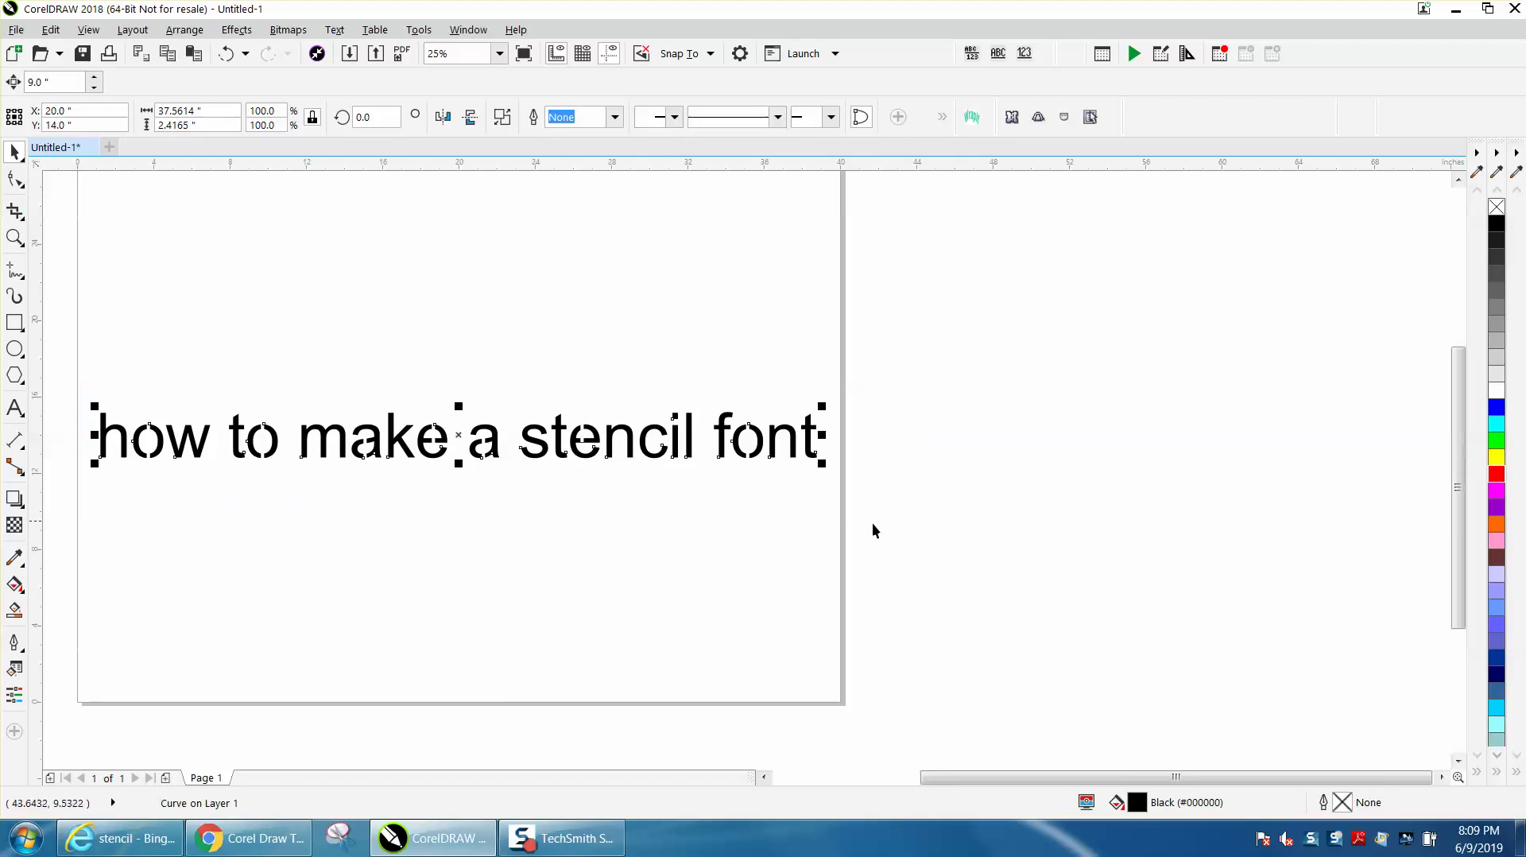
click(14, 237)
drag(122, 360, 547, 514)
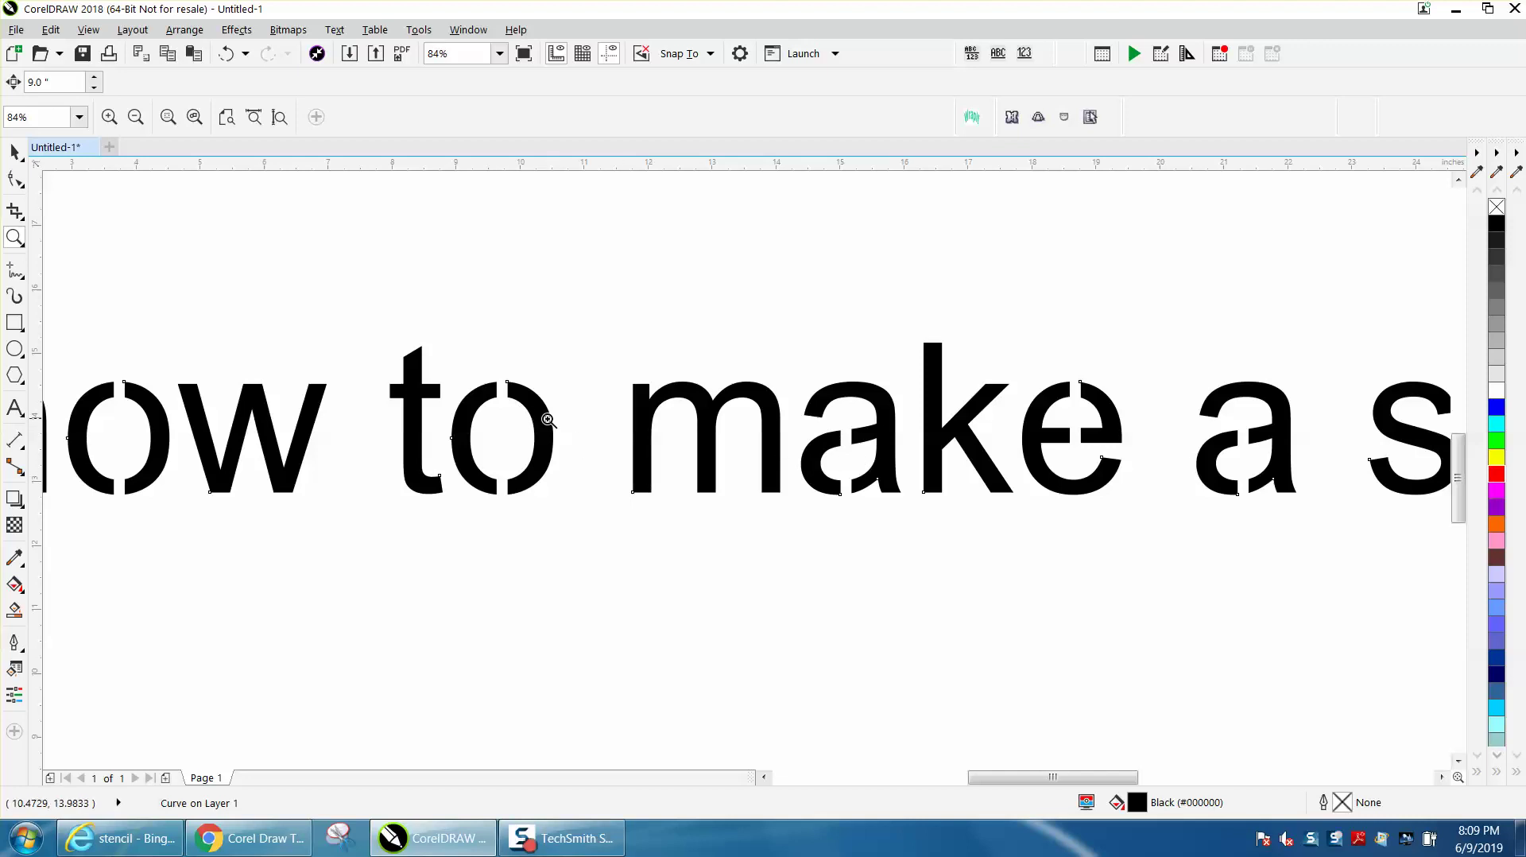
scroll(493, 420, down, 2)
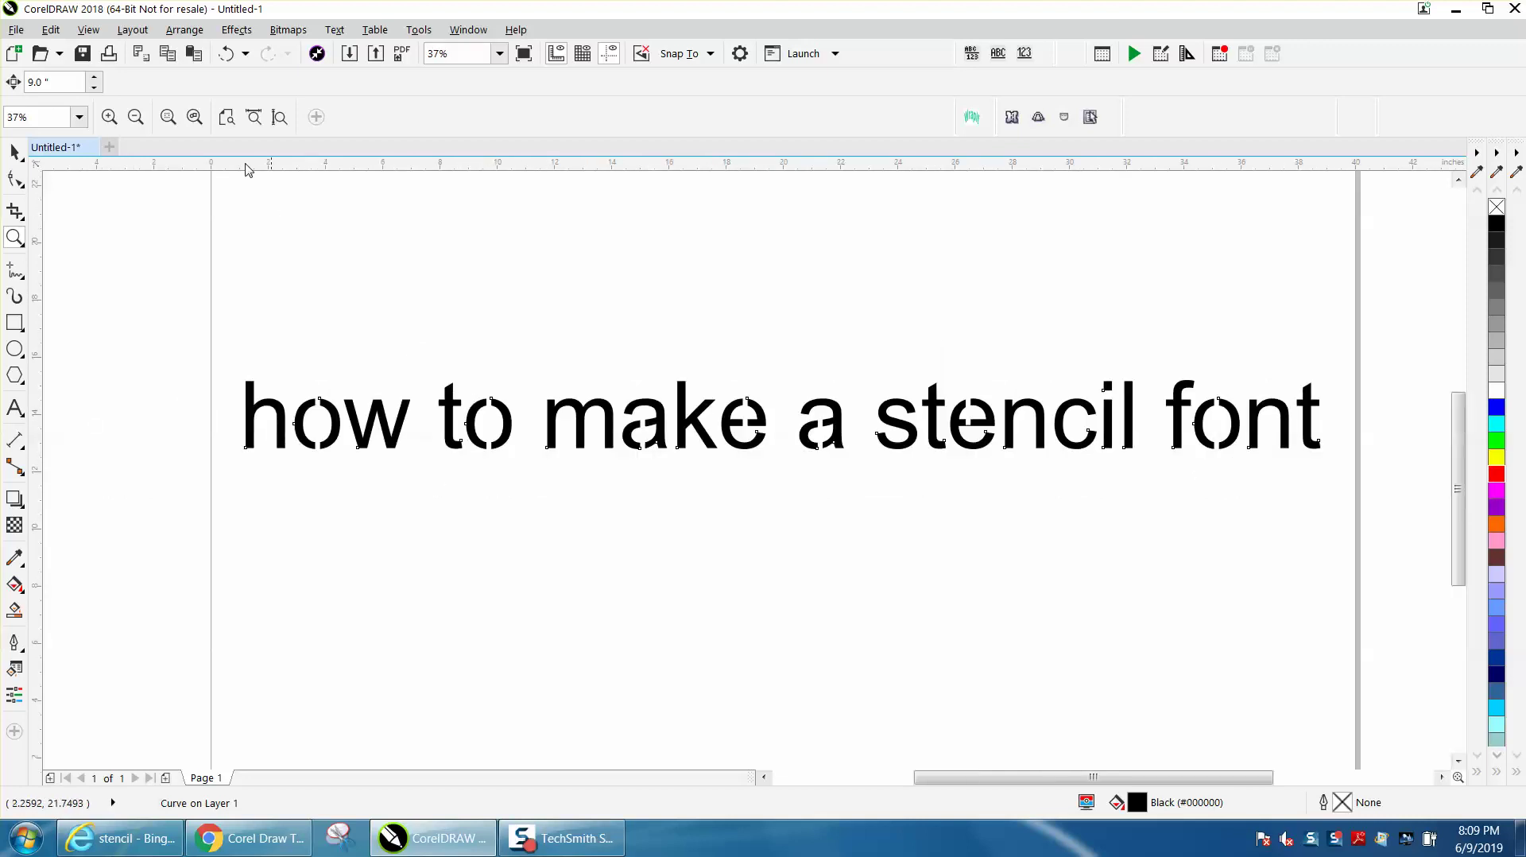
Step: Undo the stencil cut, break the text into words, then break 'how' into separate letters
click(227, 53)
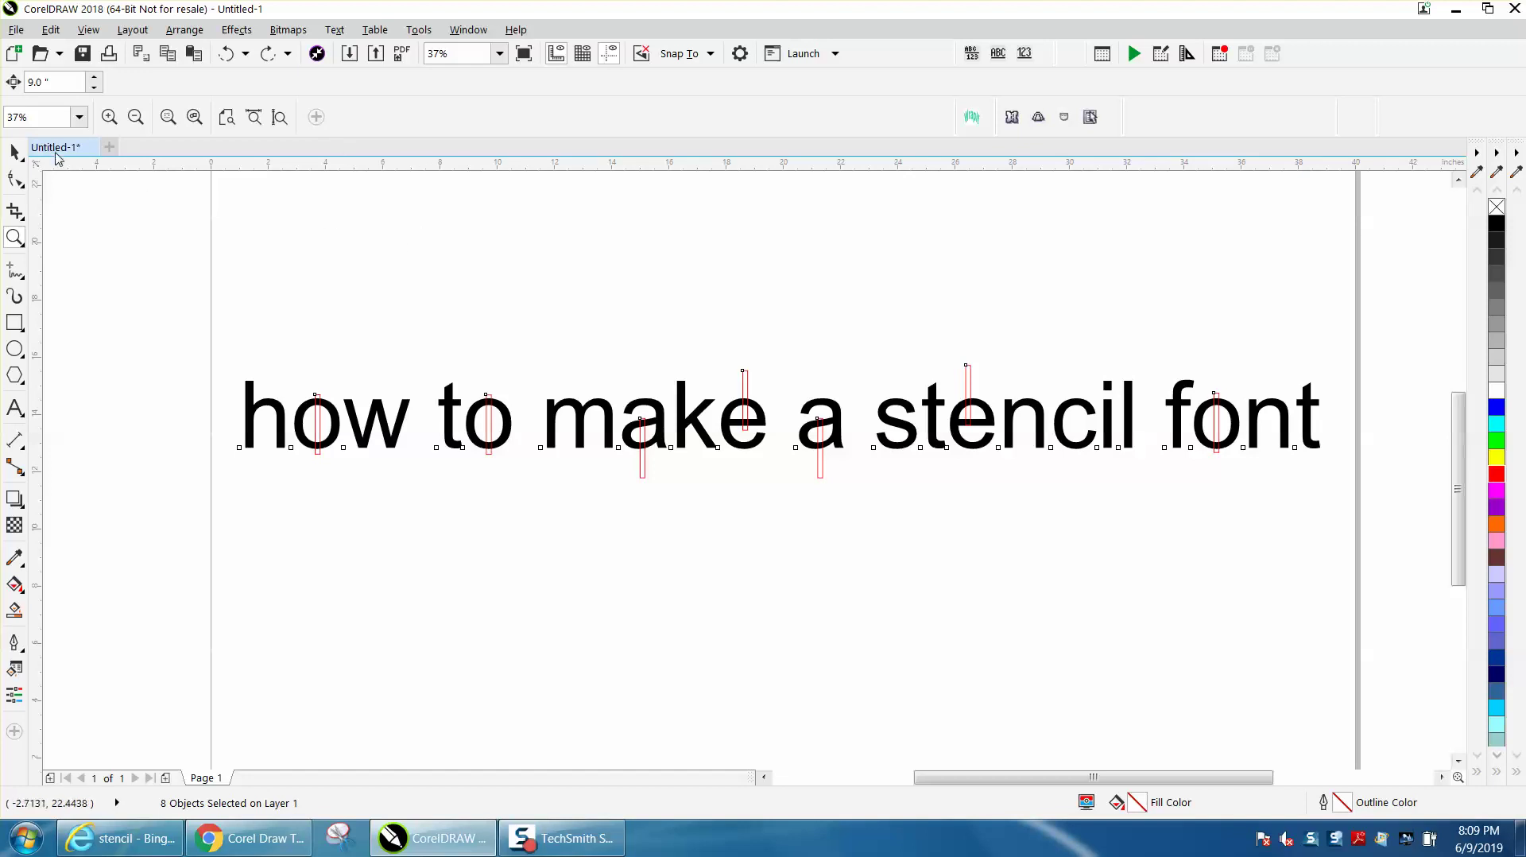
click(14, 151)
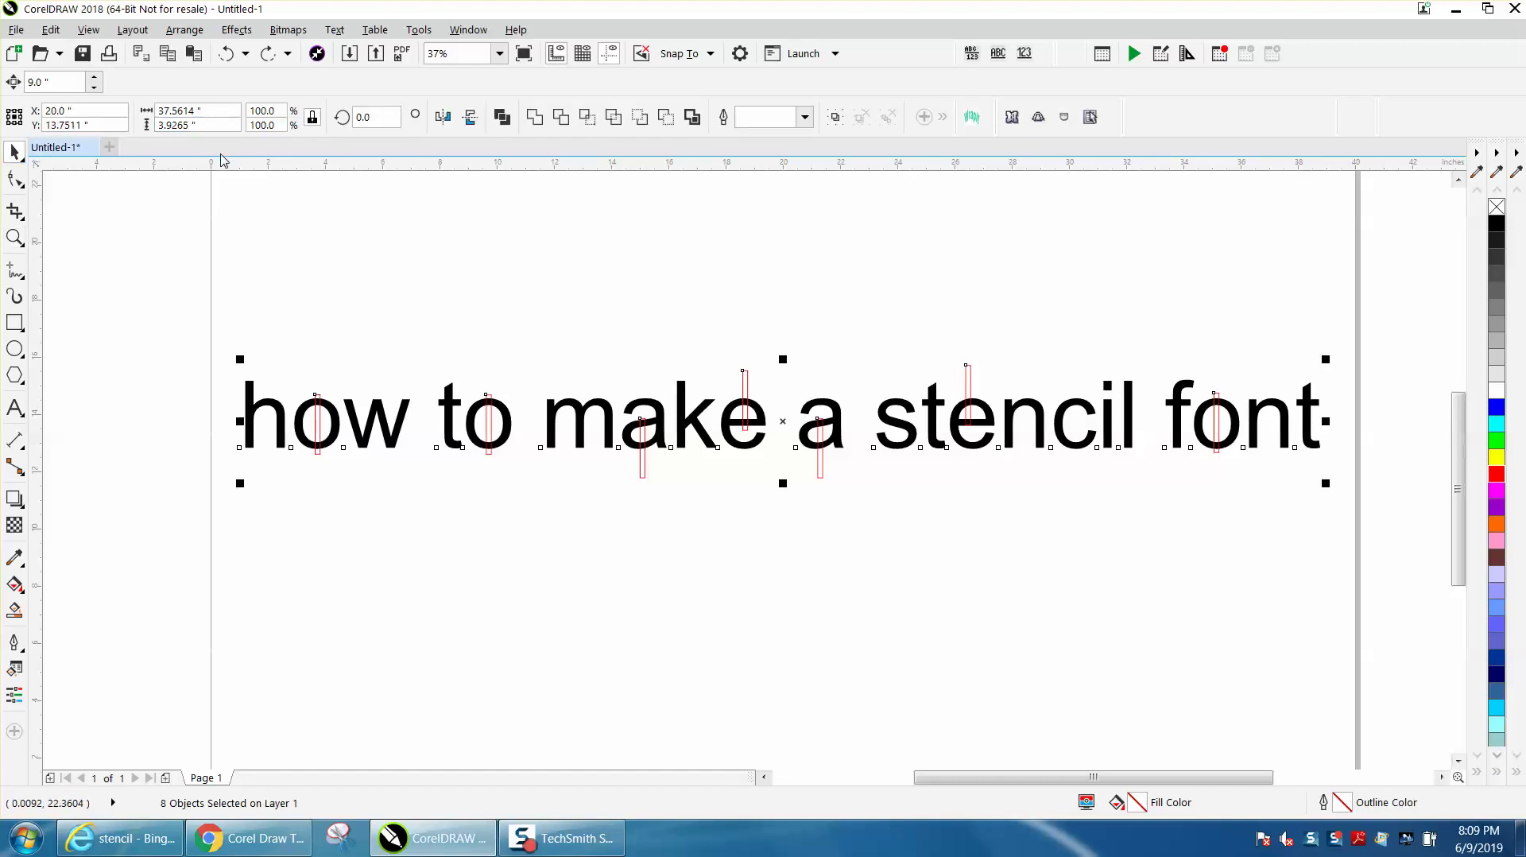
click(373, 306)
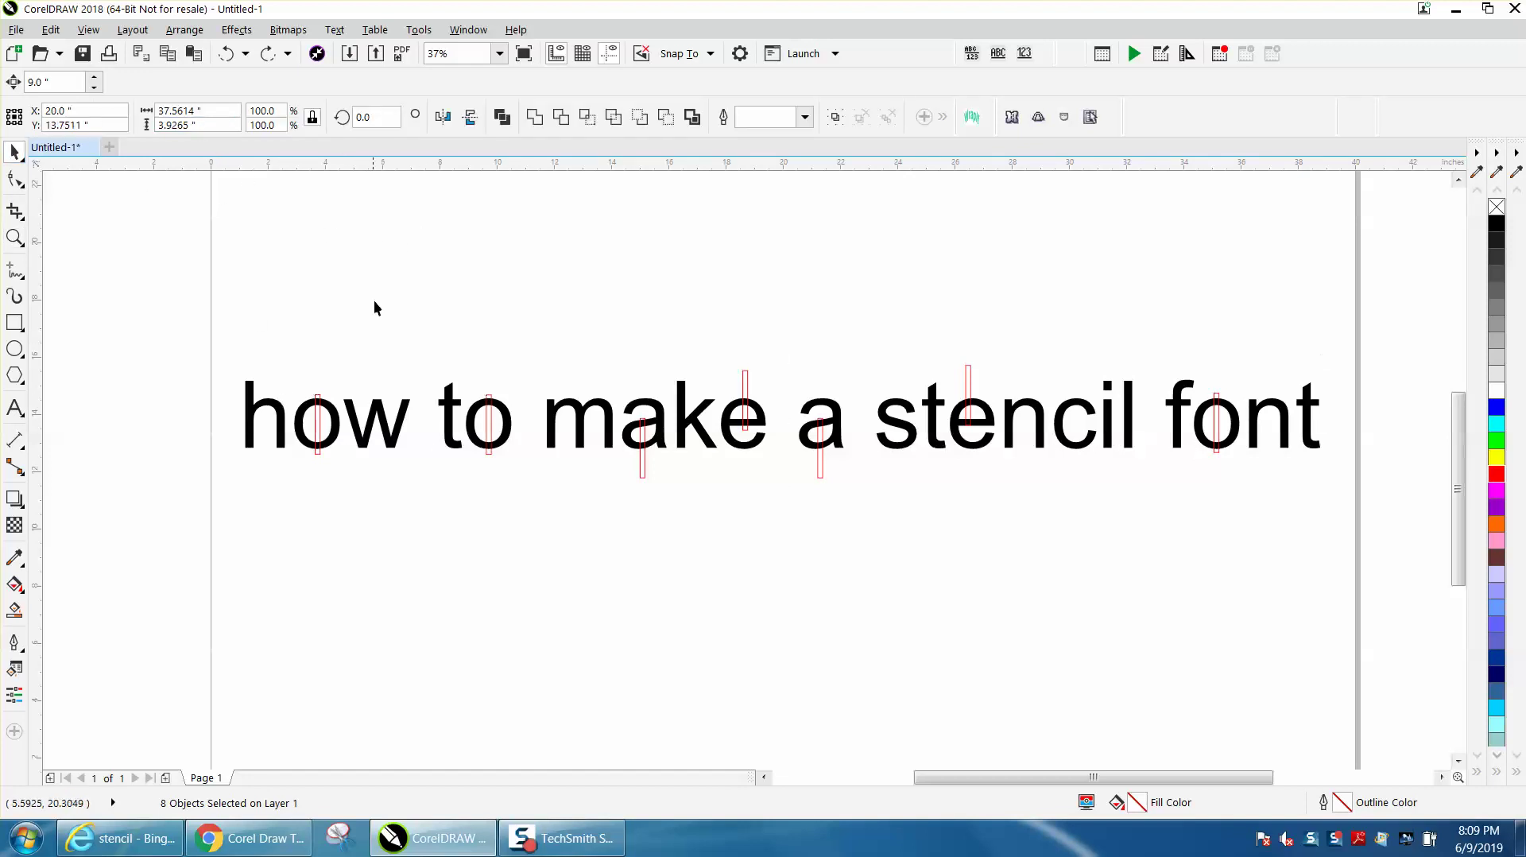
click(334, 413)
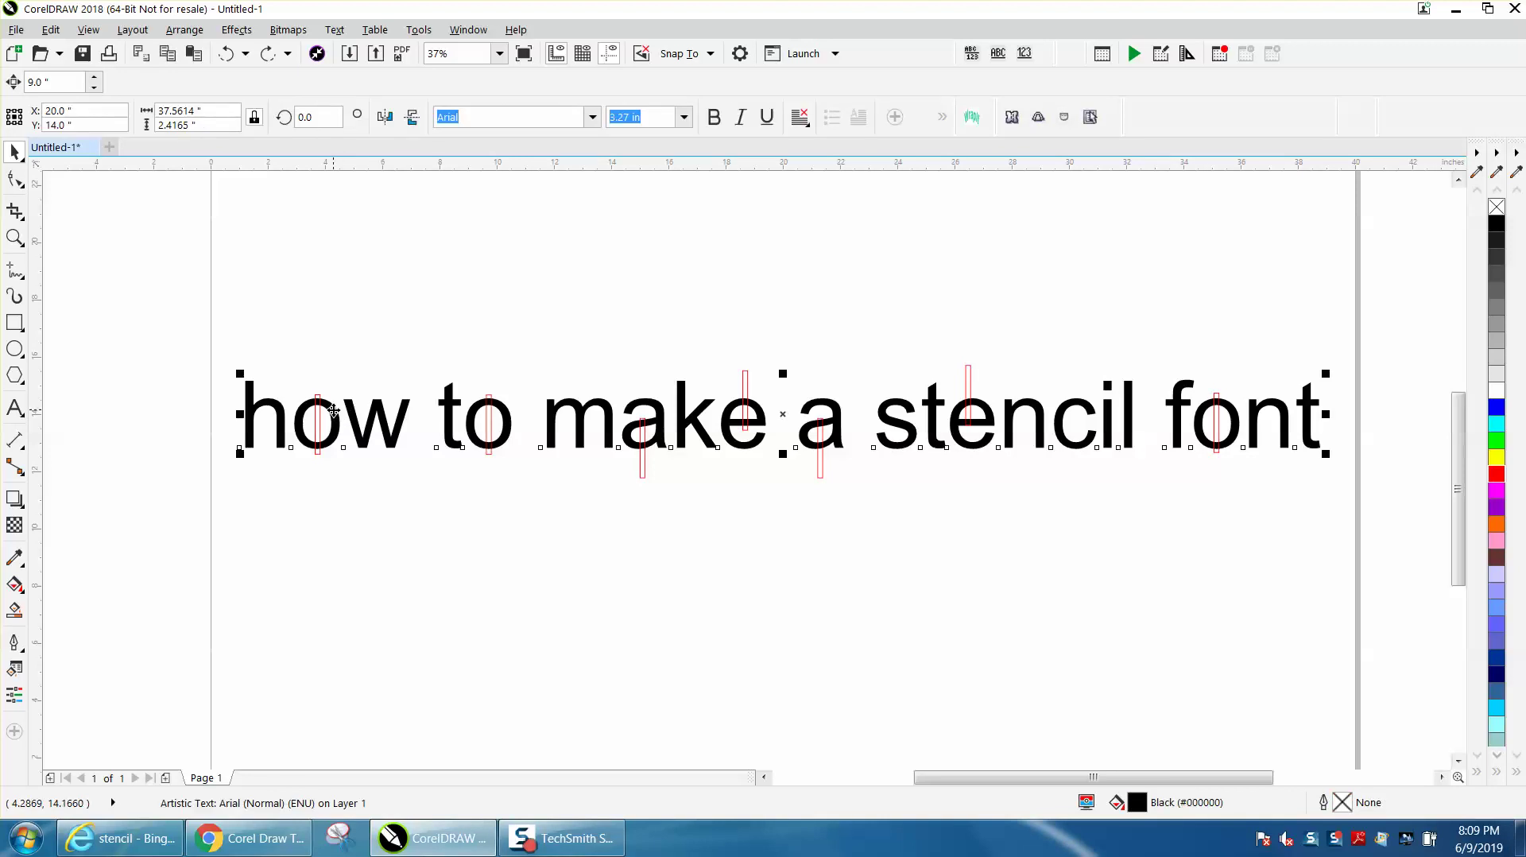
key(ctrl+k)
click(332, 411)
click(374, 385)
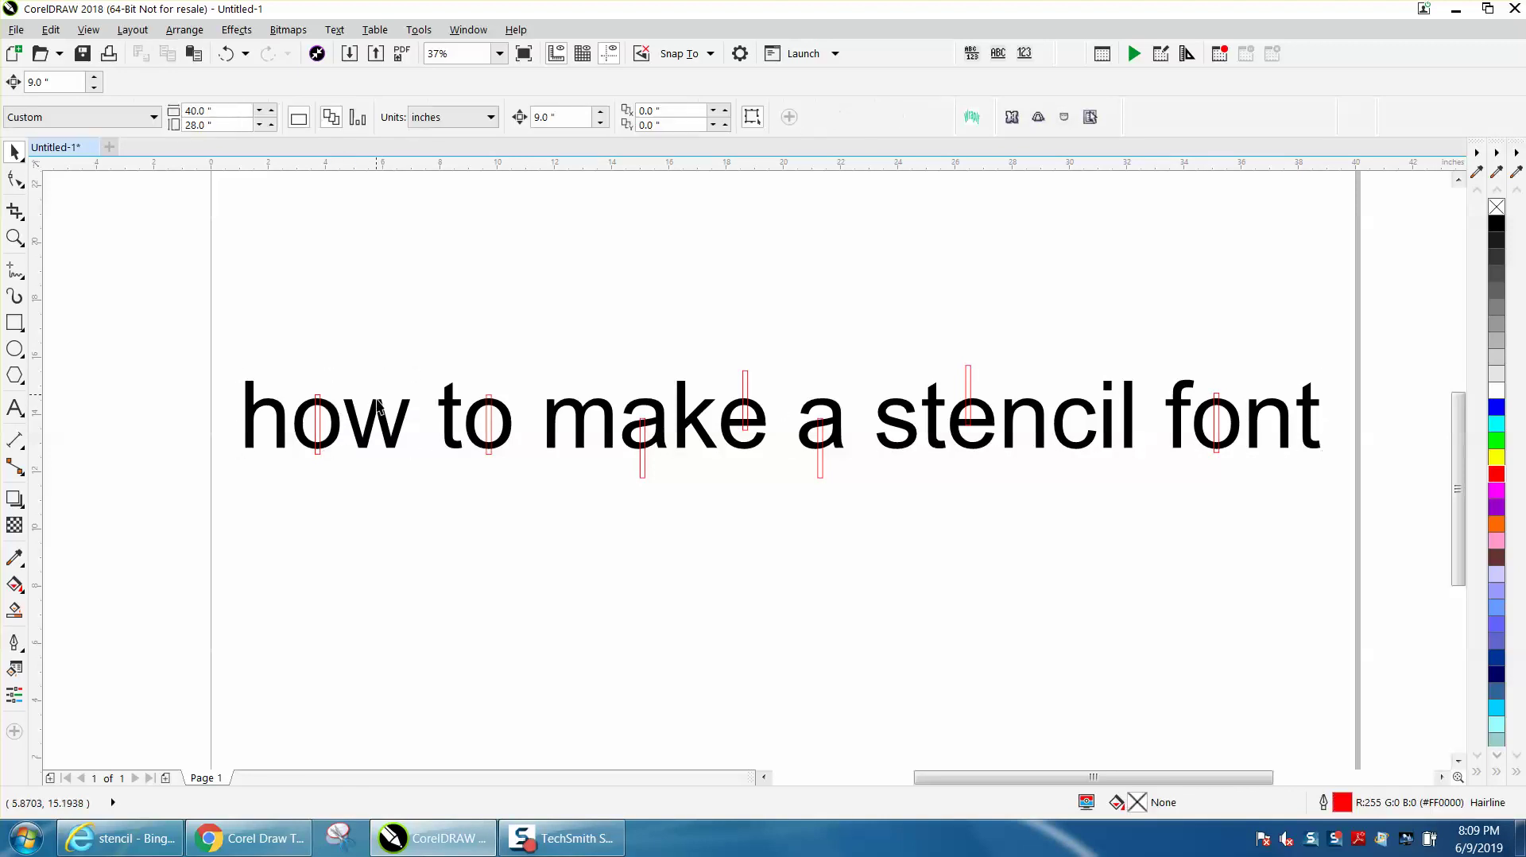
click(385, 410)
key(ctrl+k)
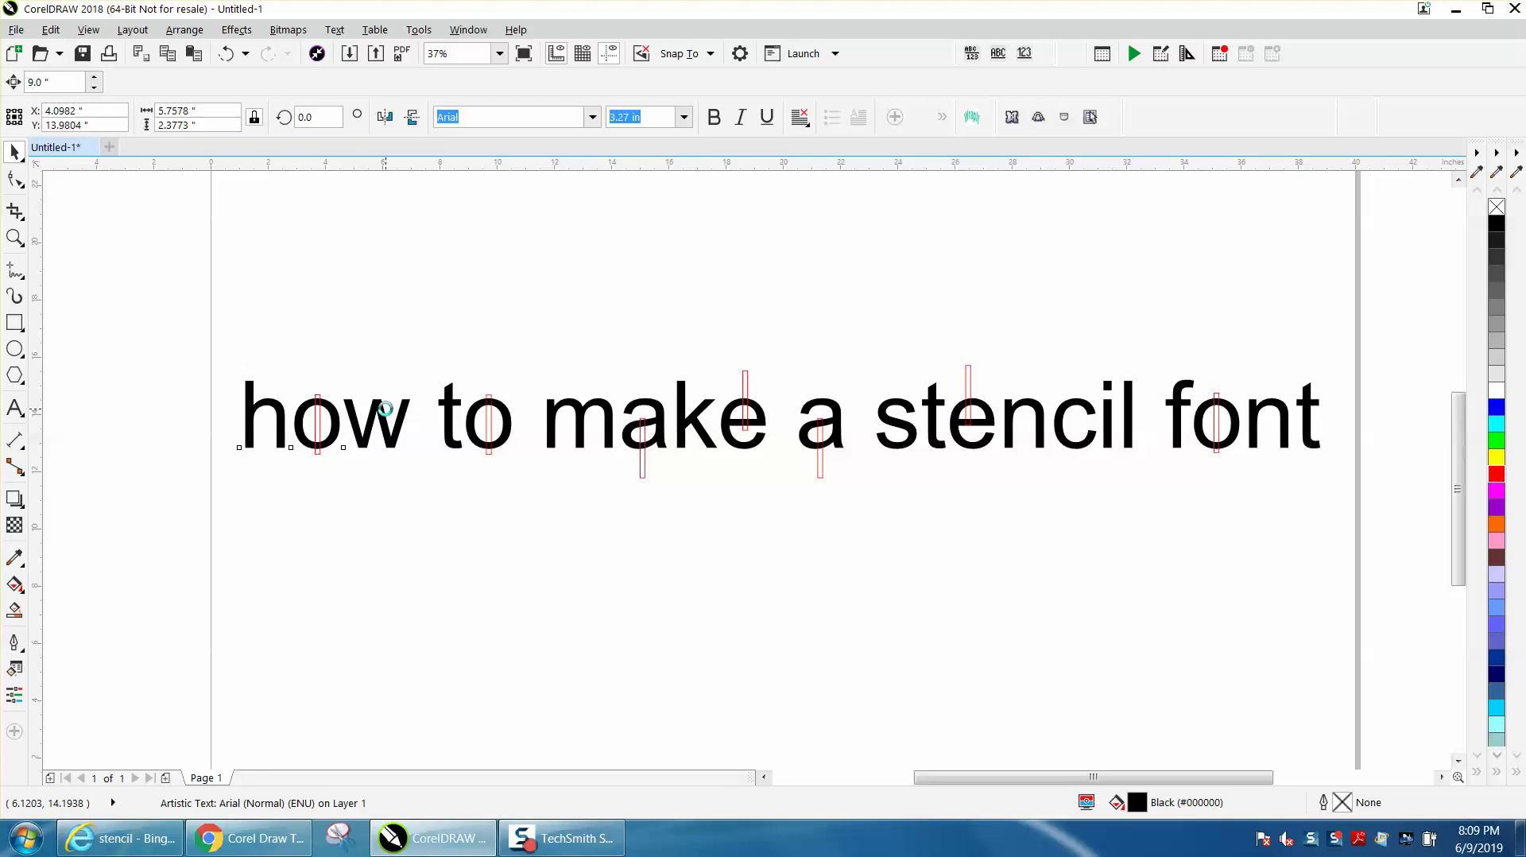
key(Tab)
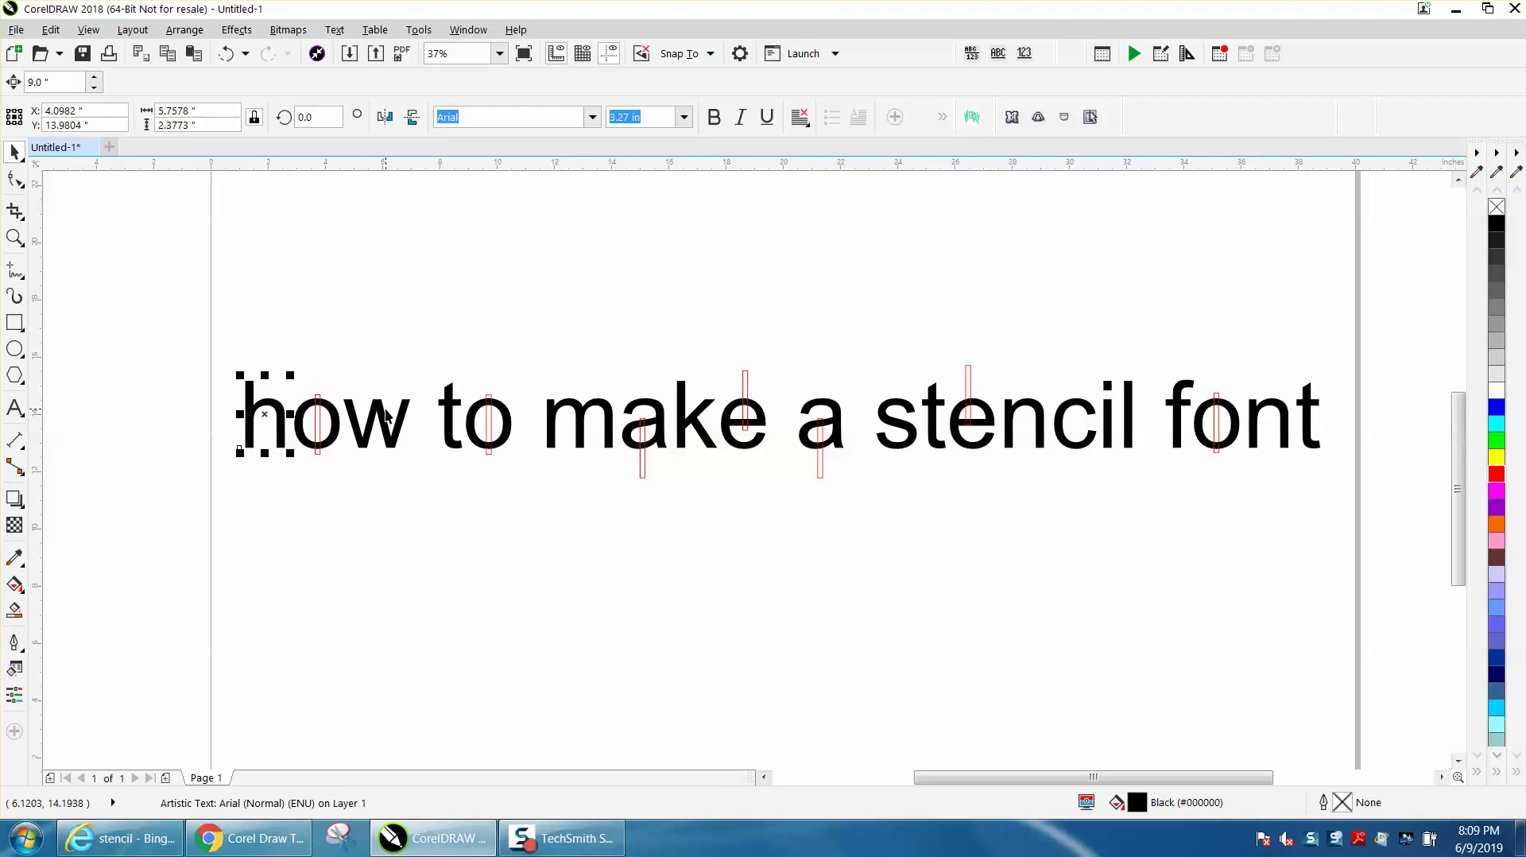
Step: Center the red bar horizontally on the o of 'how' using align centers (C)
click(14, 237)
drag(293, 376, 446, 508)
right_click(109, 265)
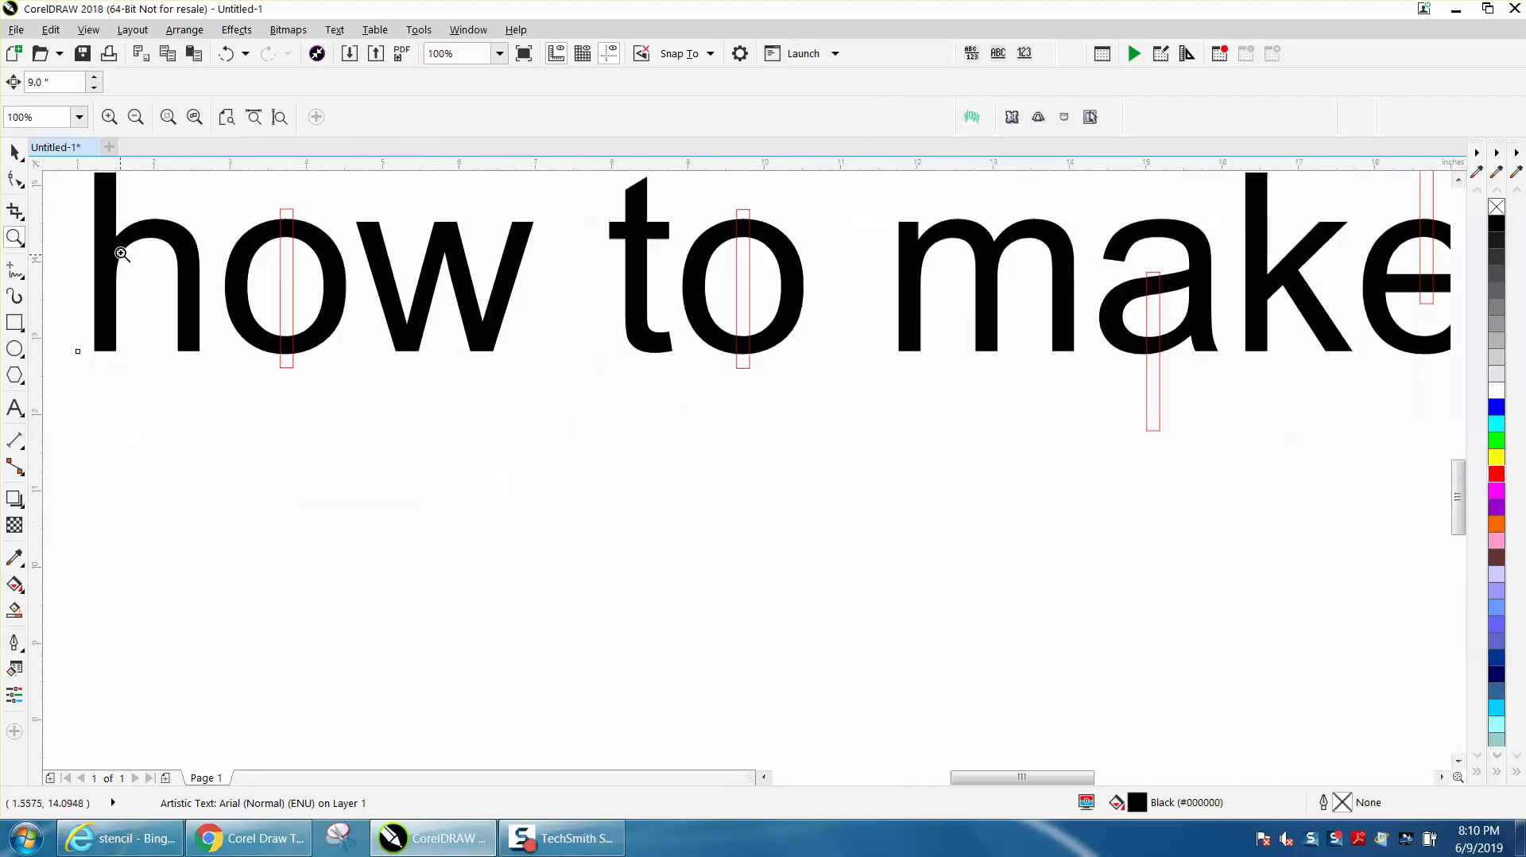
click(14, 151)
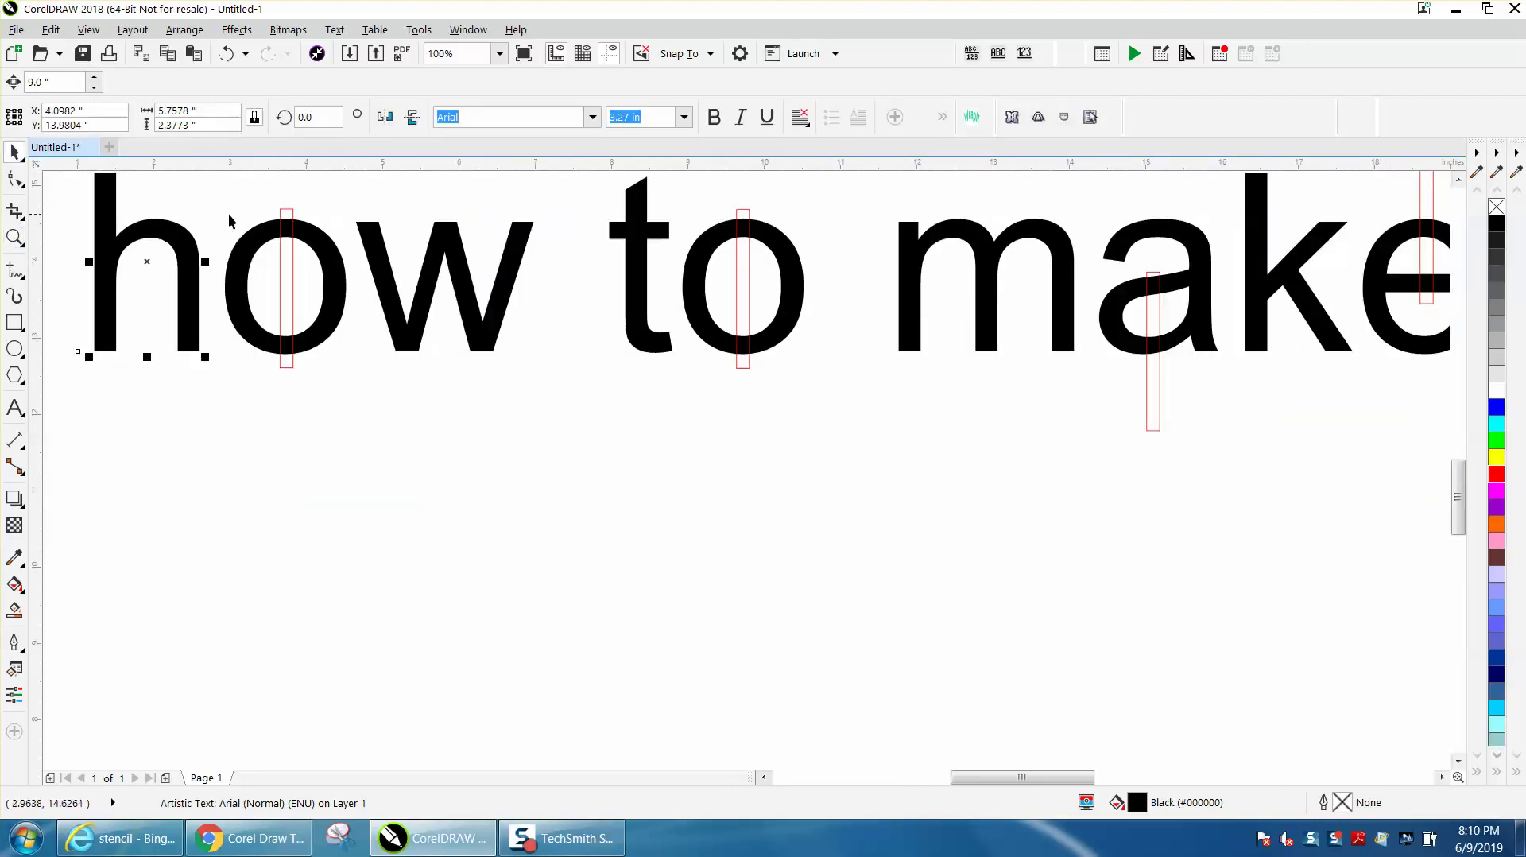
click(340, 339)
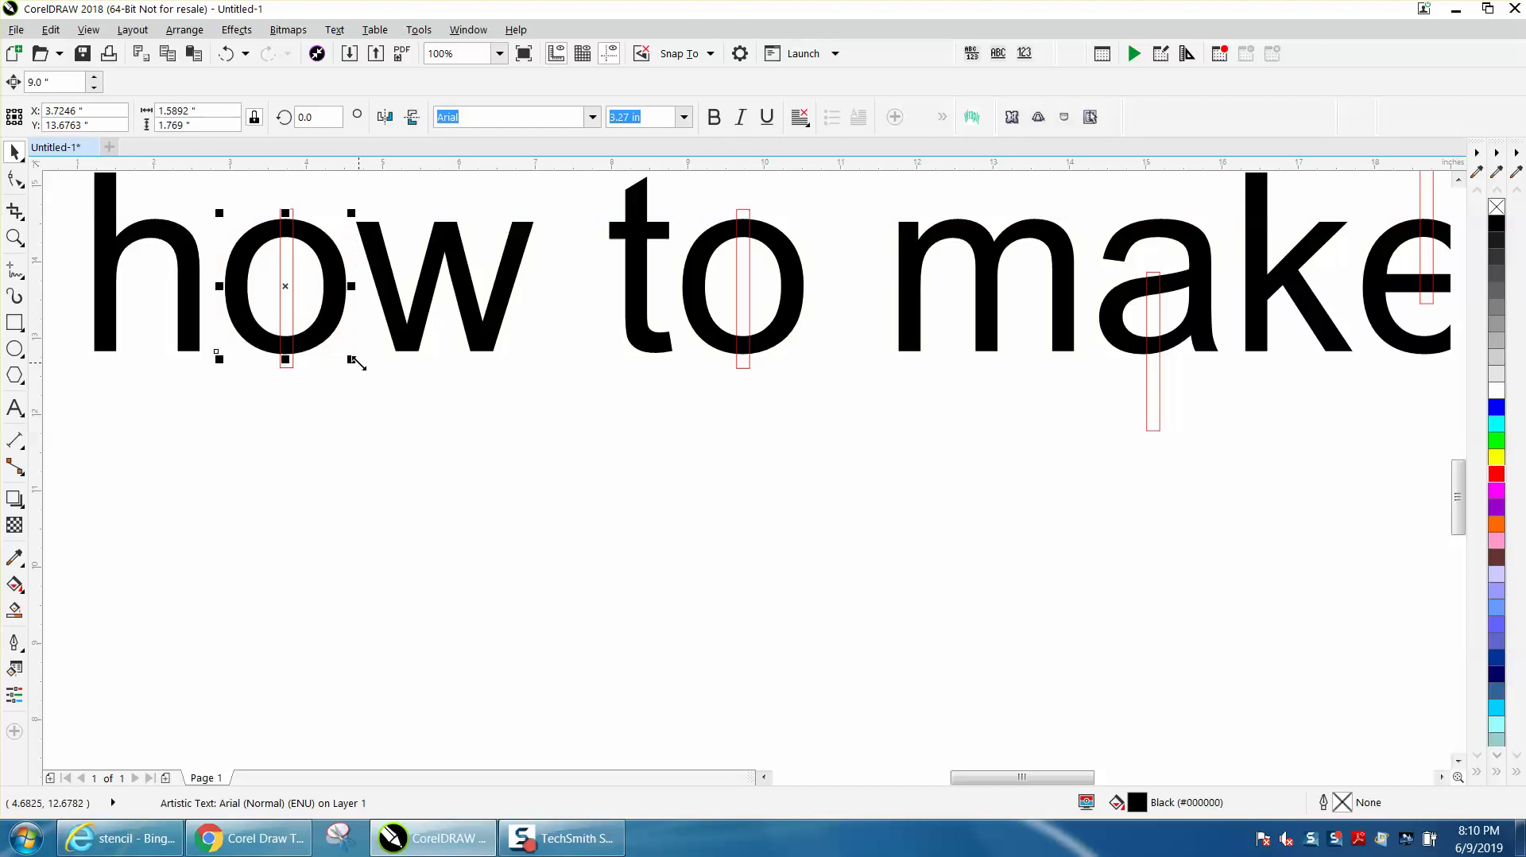
click(362, 370)
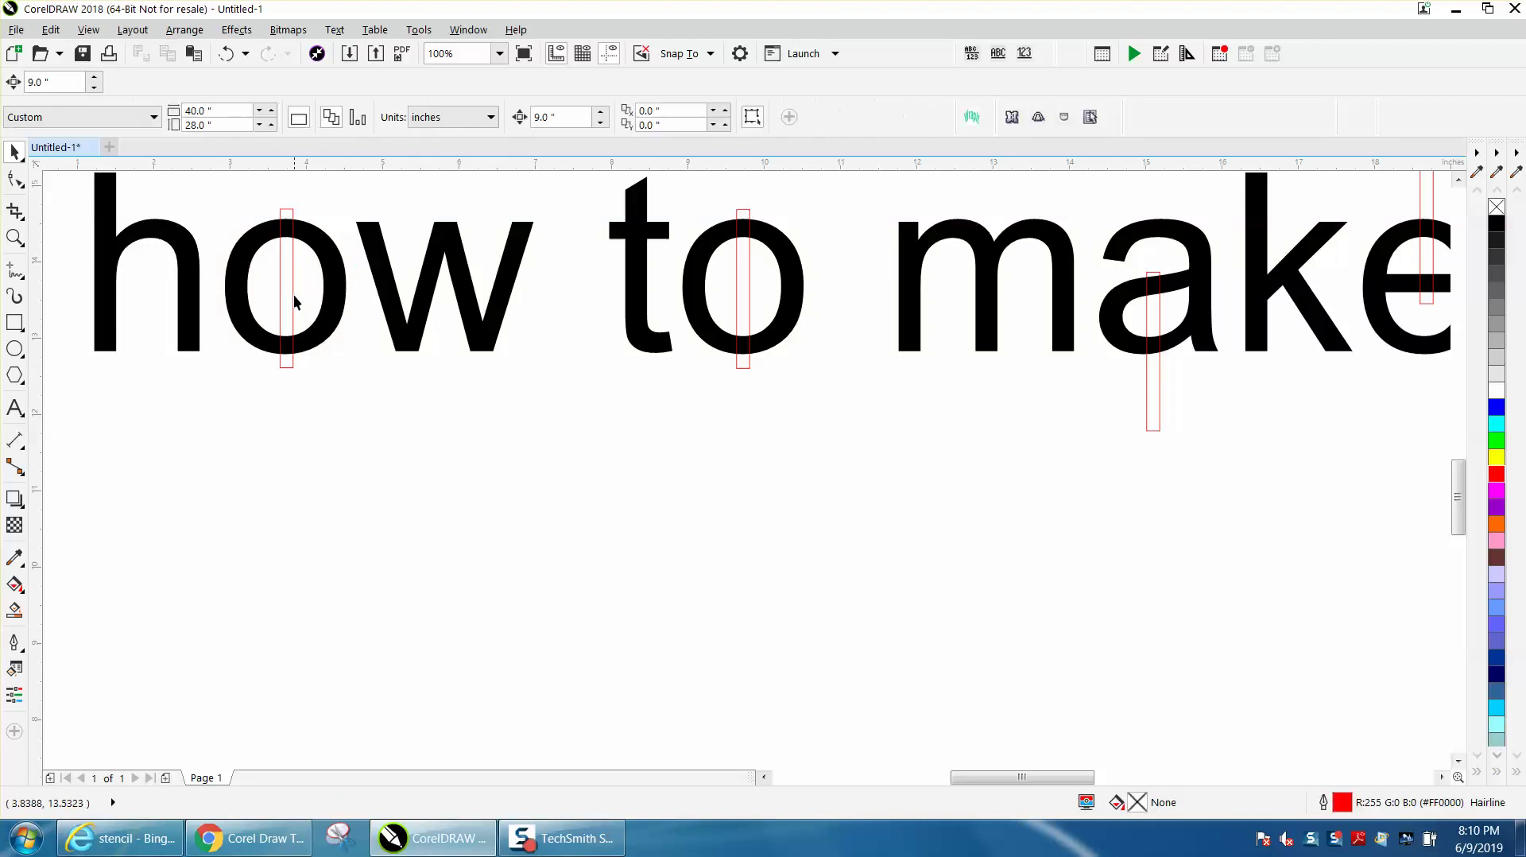
drag(294, 297, 304, 297)
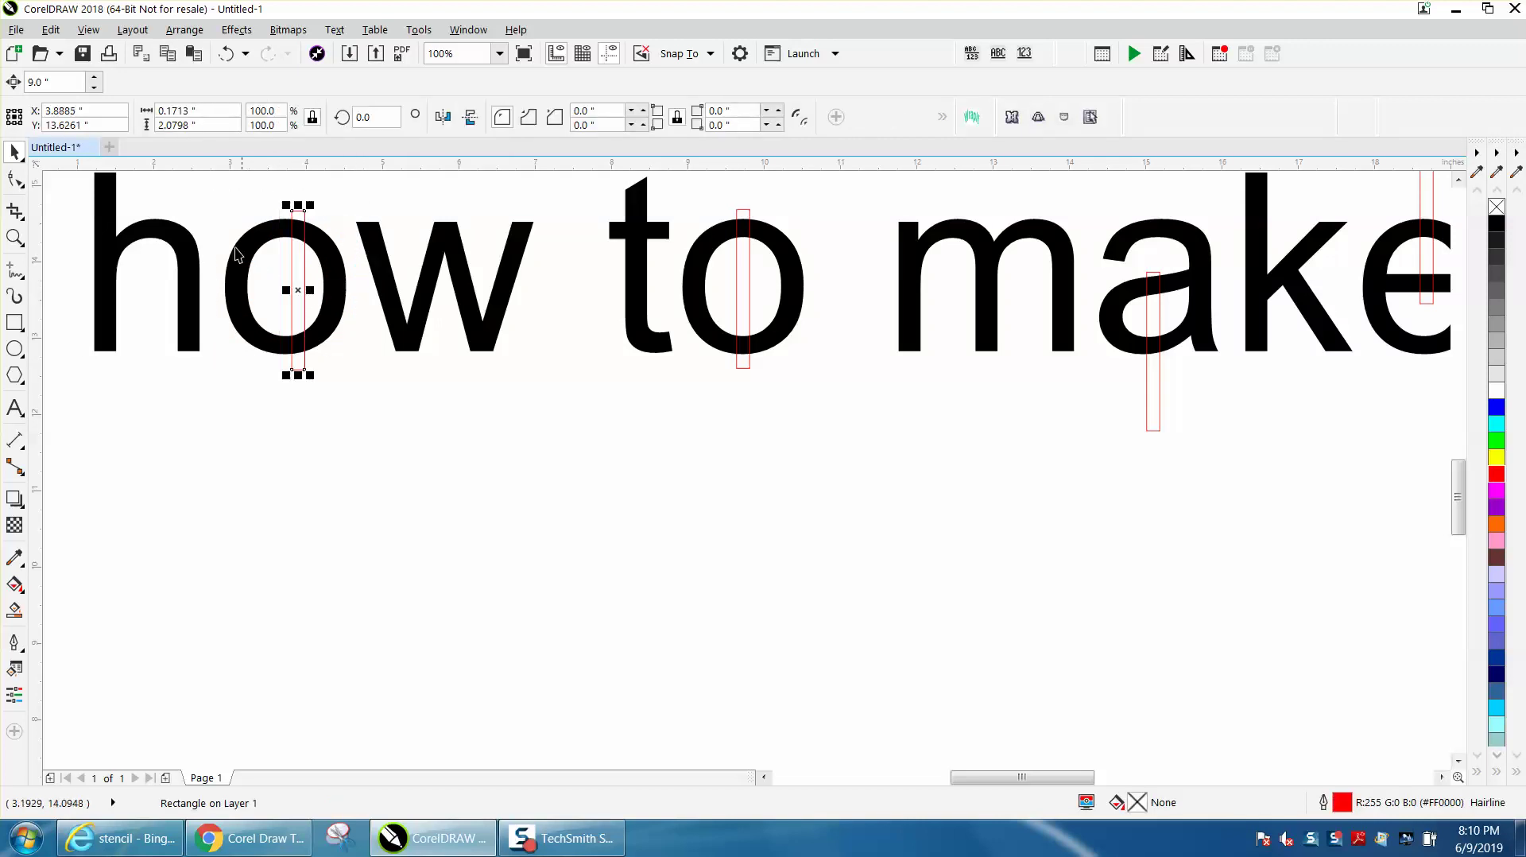
drag(213, 196, 369, 384)
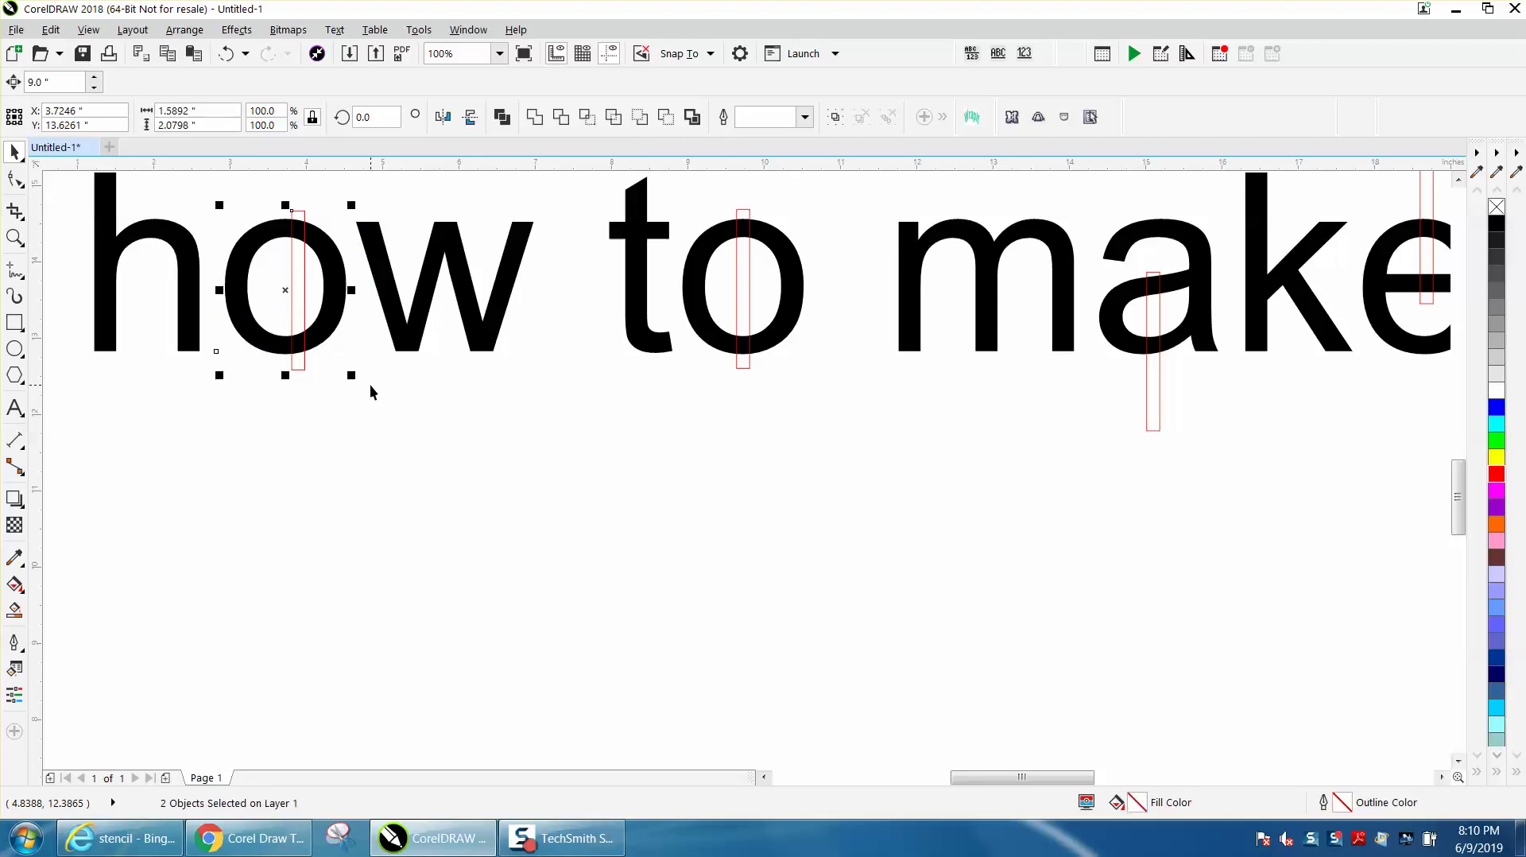
key(c)
scroll(370, 383, down, 1)
drag(293, 284, 368, 386)
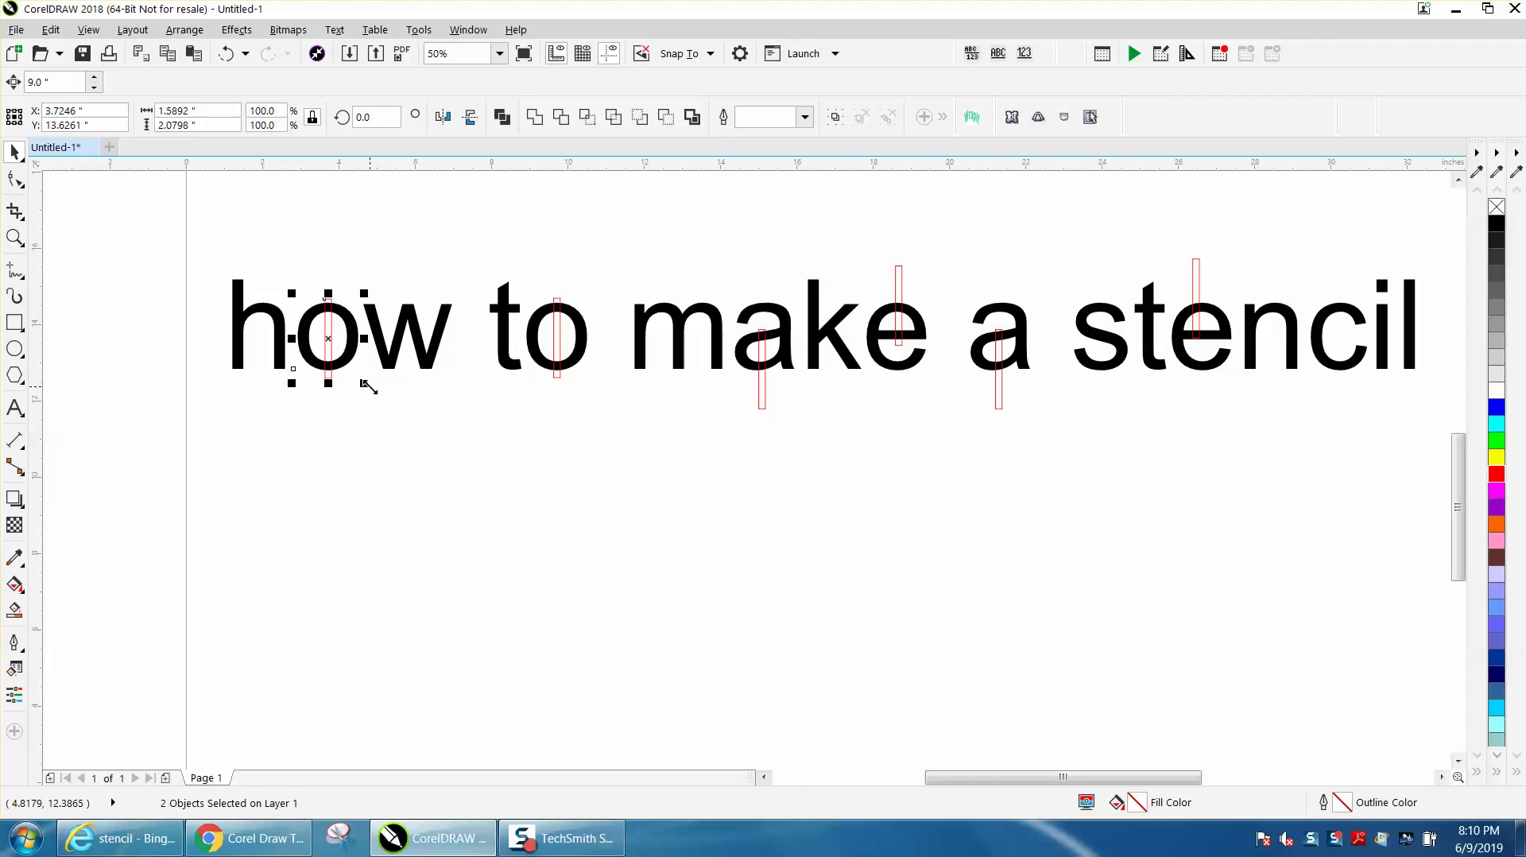
drag(212, 249, 1321, 453)
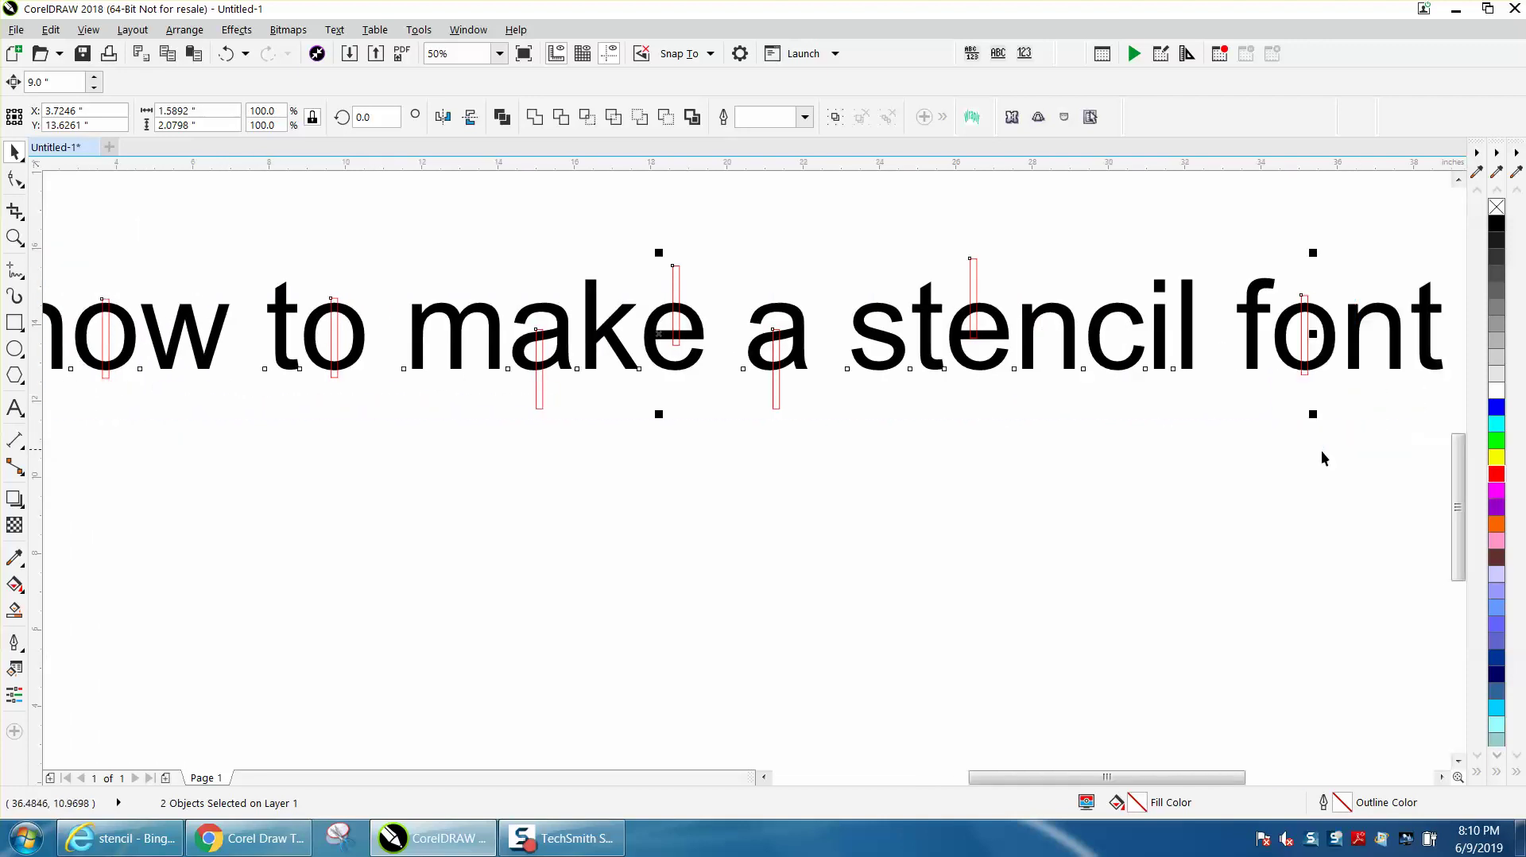
click(672, 124)
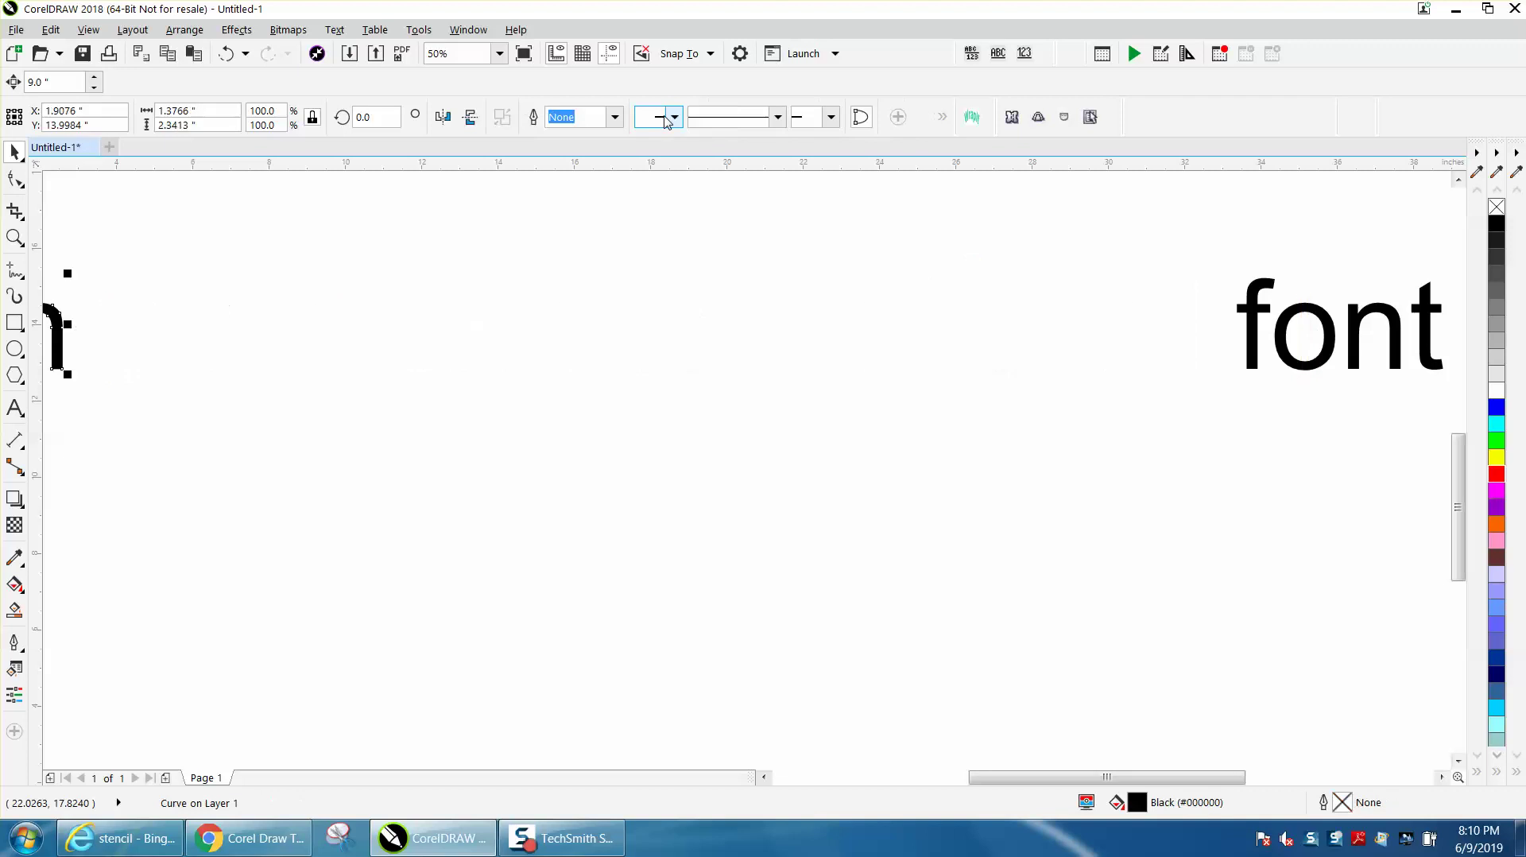
click(227, 56)
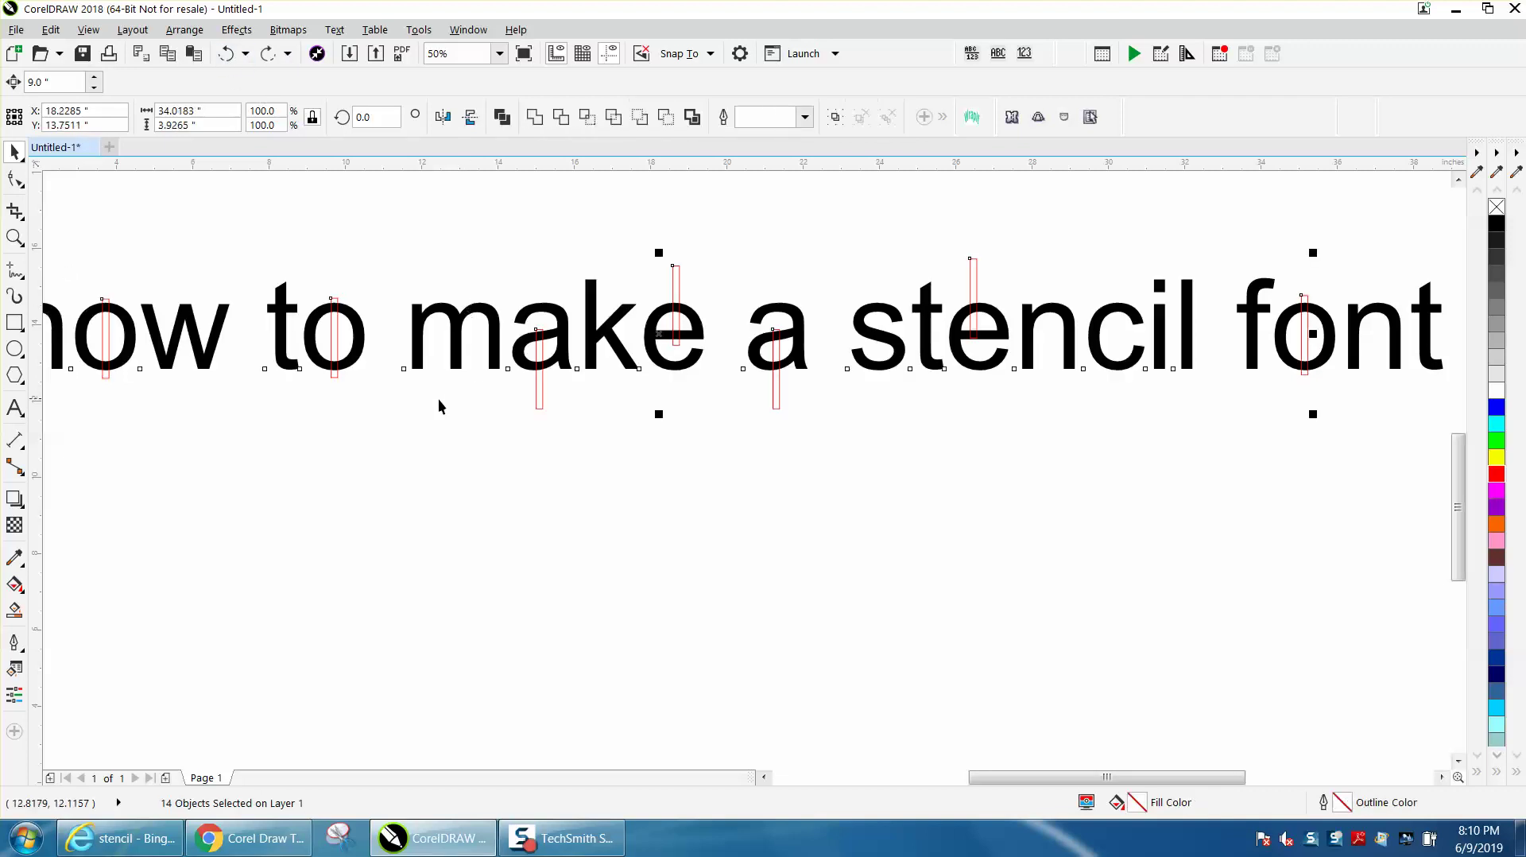
scroll(436, 405, down, 2)
click(14, 237)
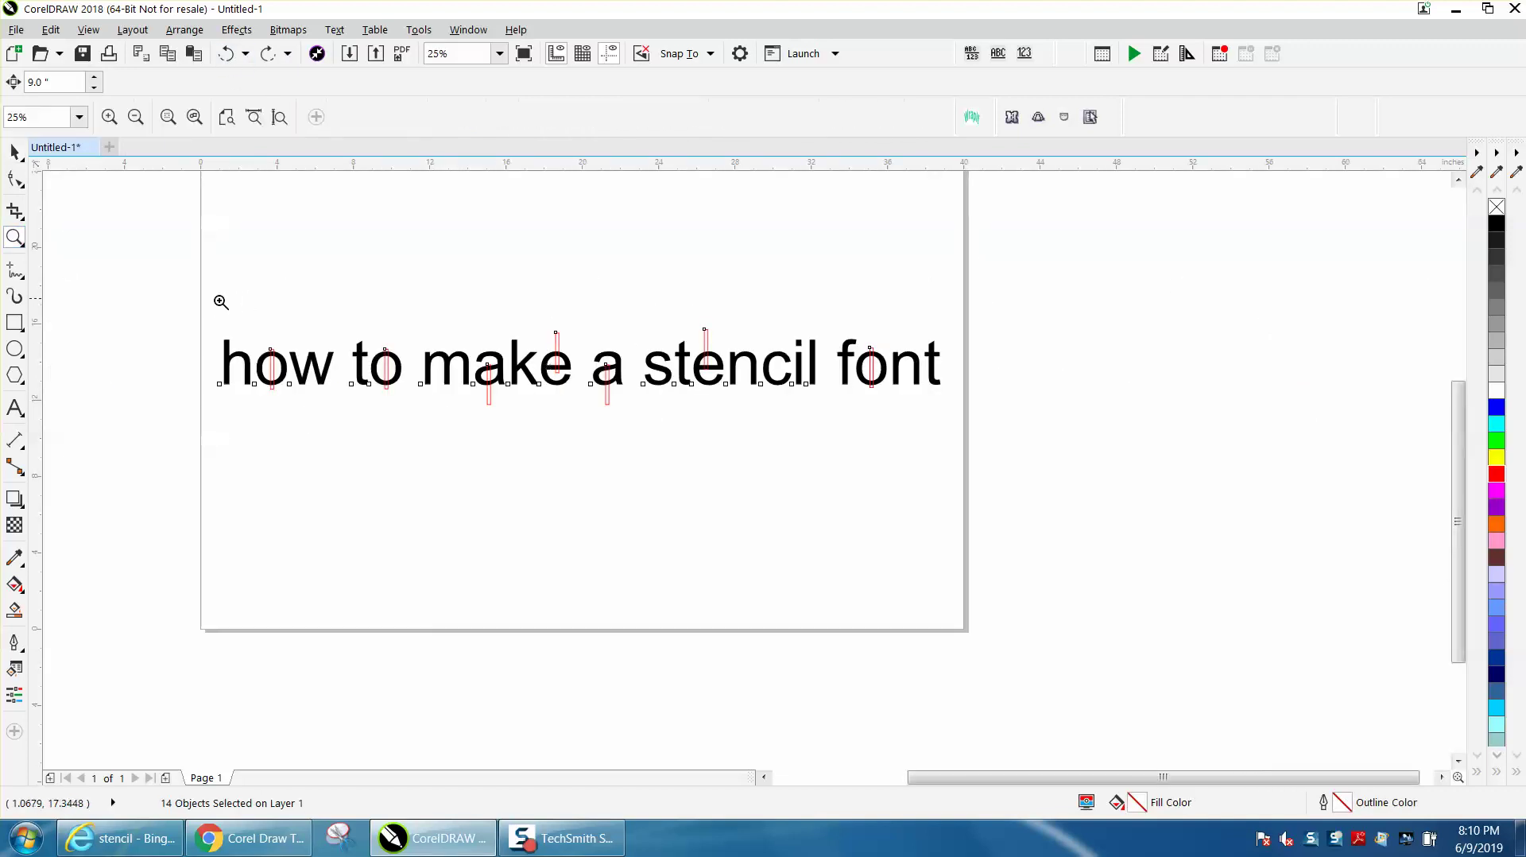
drag(218, 306, 528, 430)
click(14, 151)
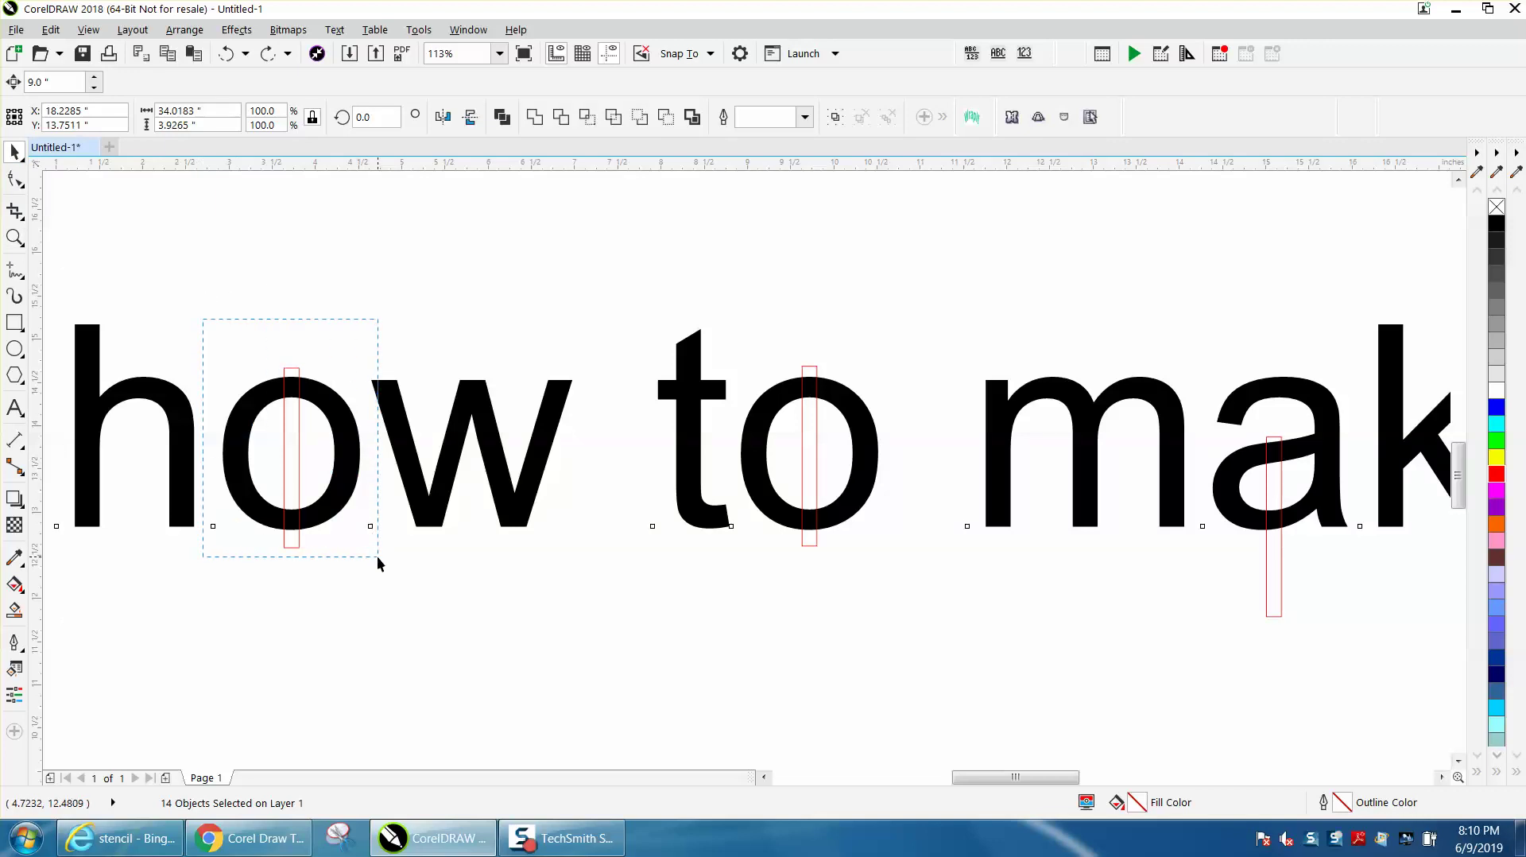
Step: Cut the red bars out of the o in 'how' and the o in 'to' with Back minus front
drag(377, 556, 379, 556)
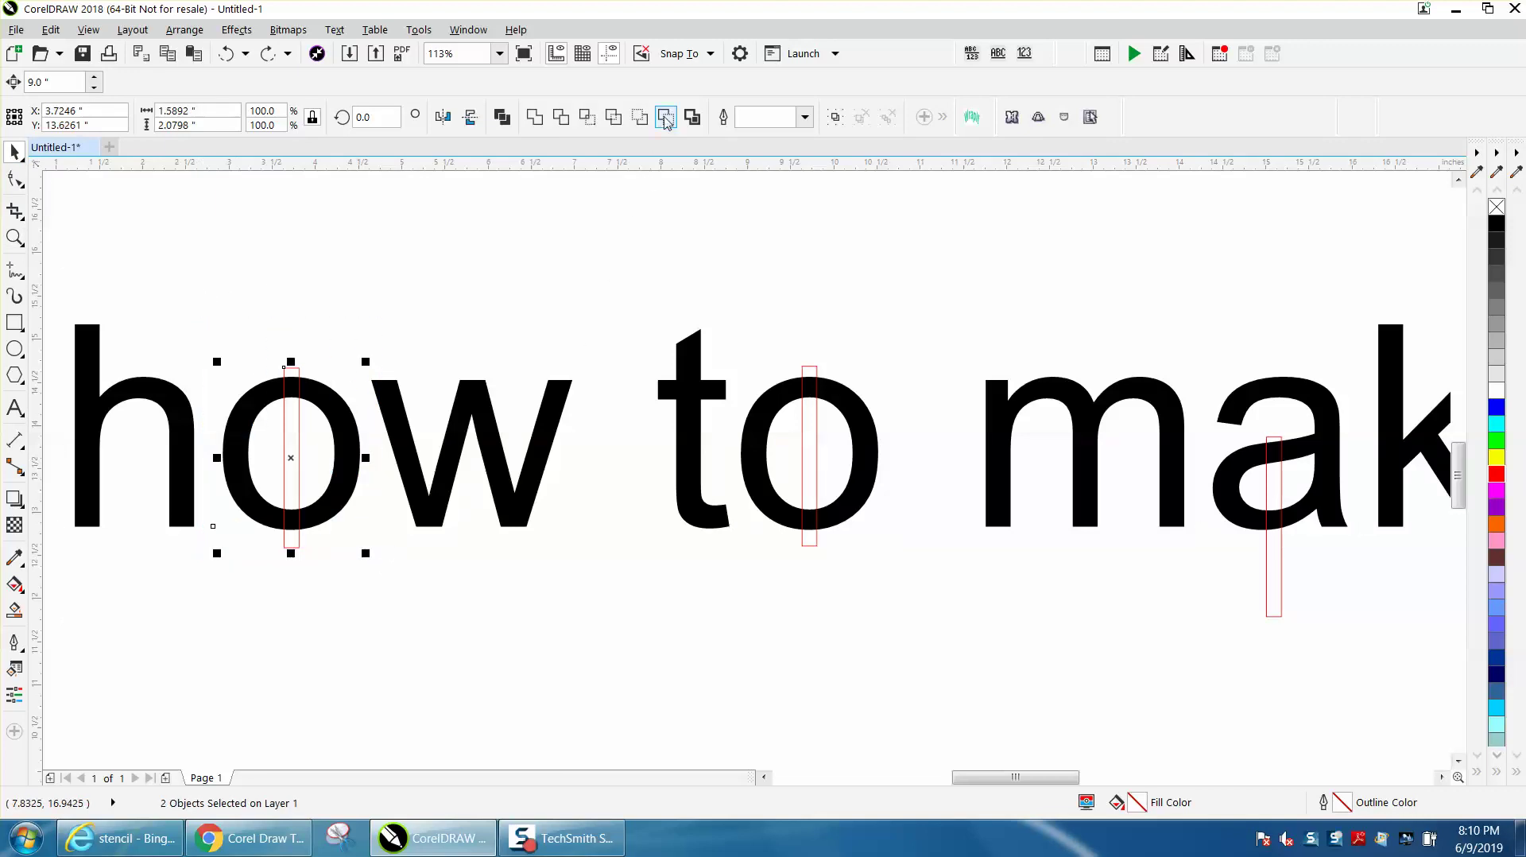
click(666, 117)
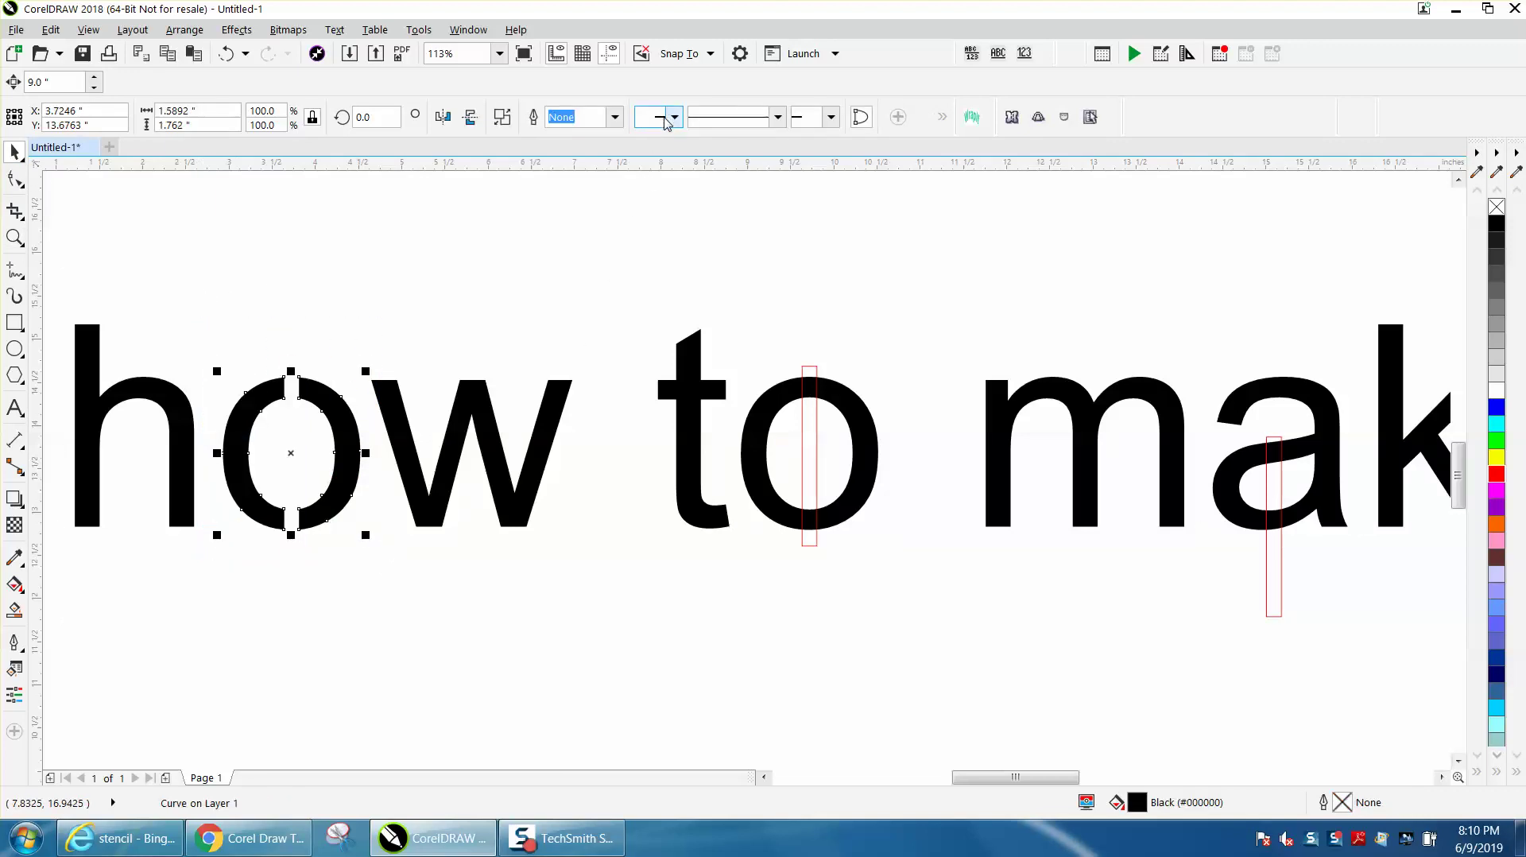
click(810, 414)
click(777, 402)
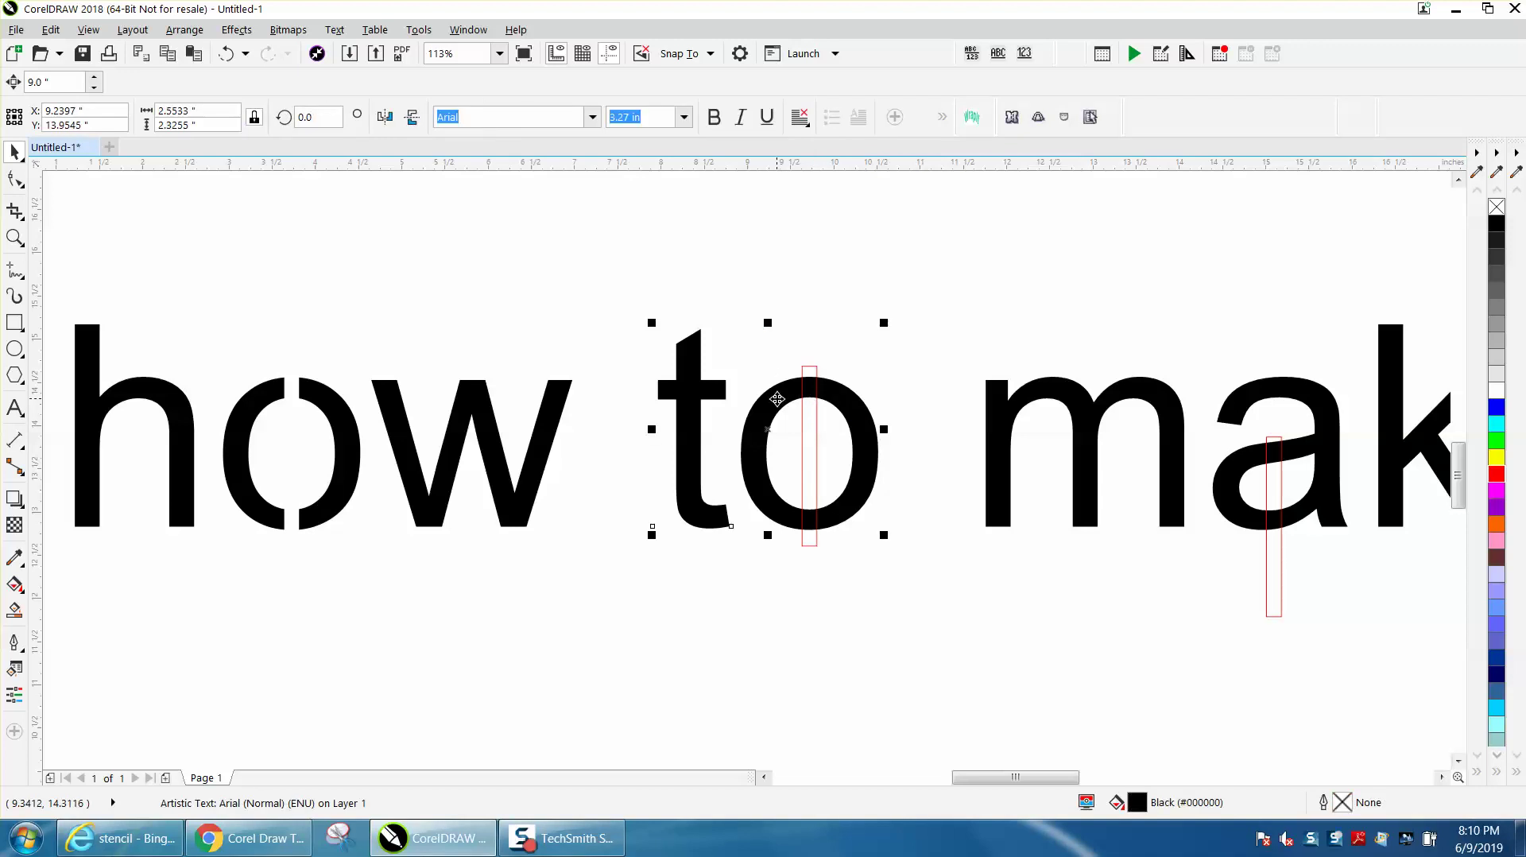
click(723, 393)
drag(729, 318, 903, 577)
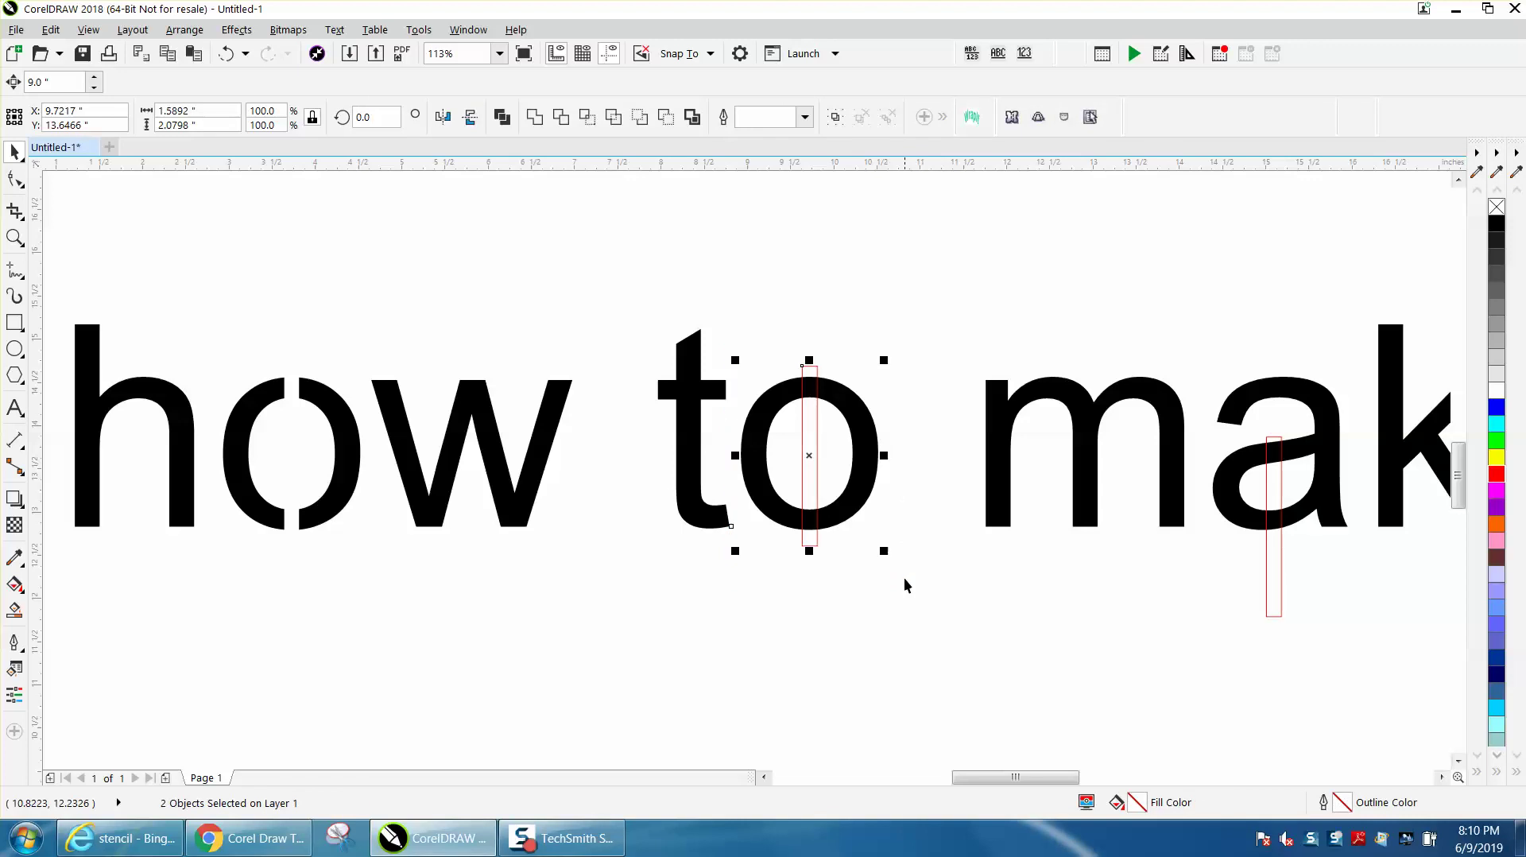
drag(736, 337, 906, 580)
click(666, 117)
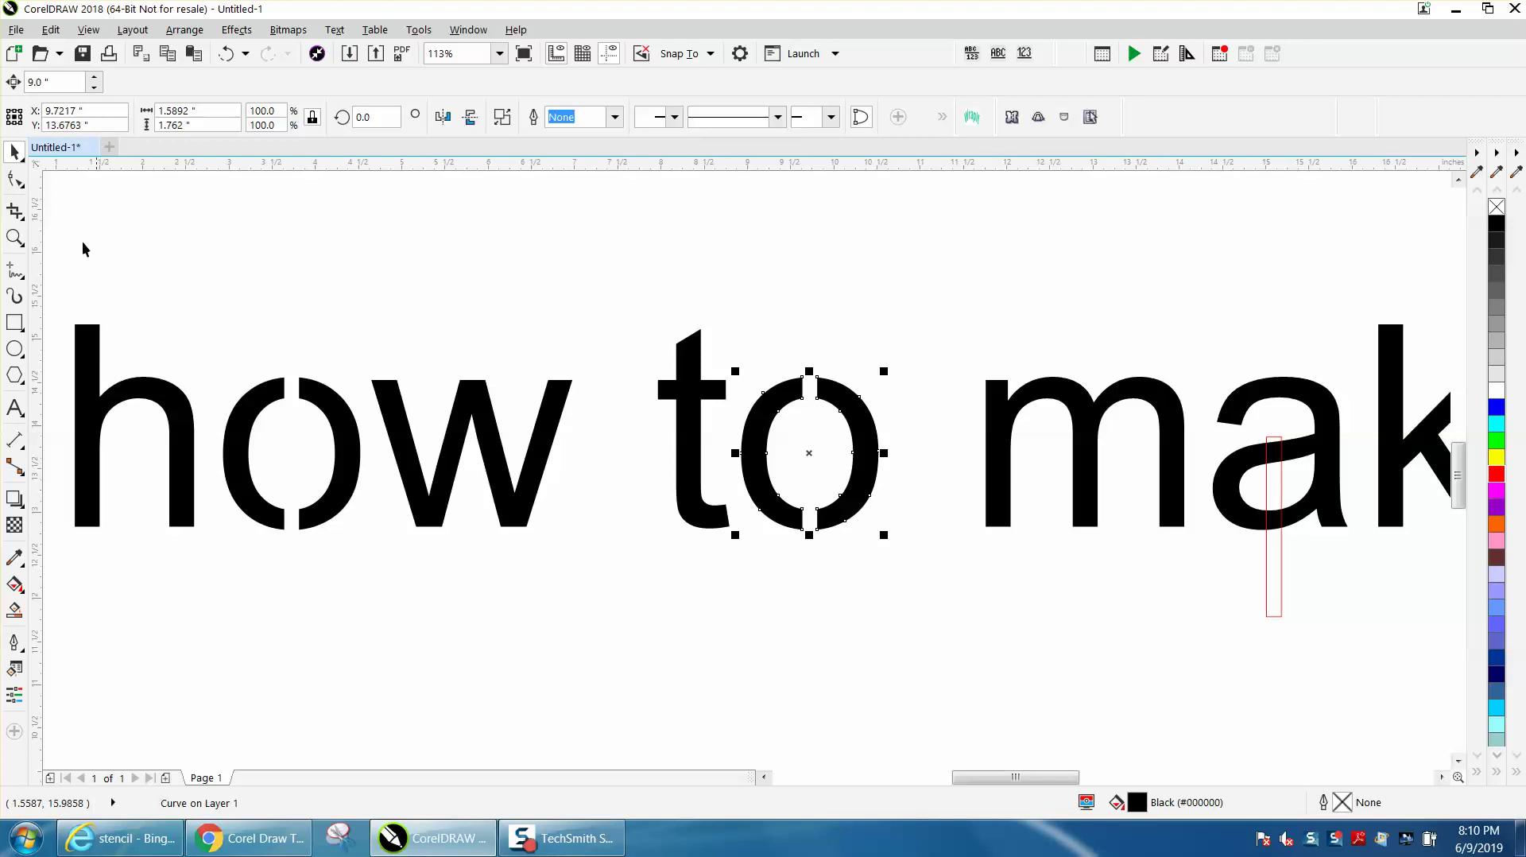
Step: Zoom in and break the word 'make' into separate letters
key(z)
drag(1193, 359, 1425, 589)
key(space)
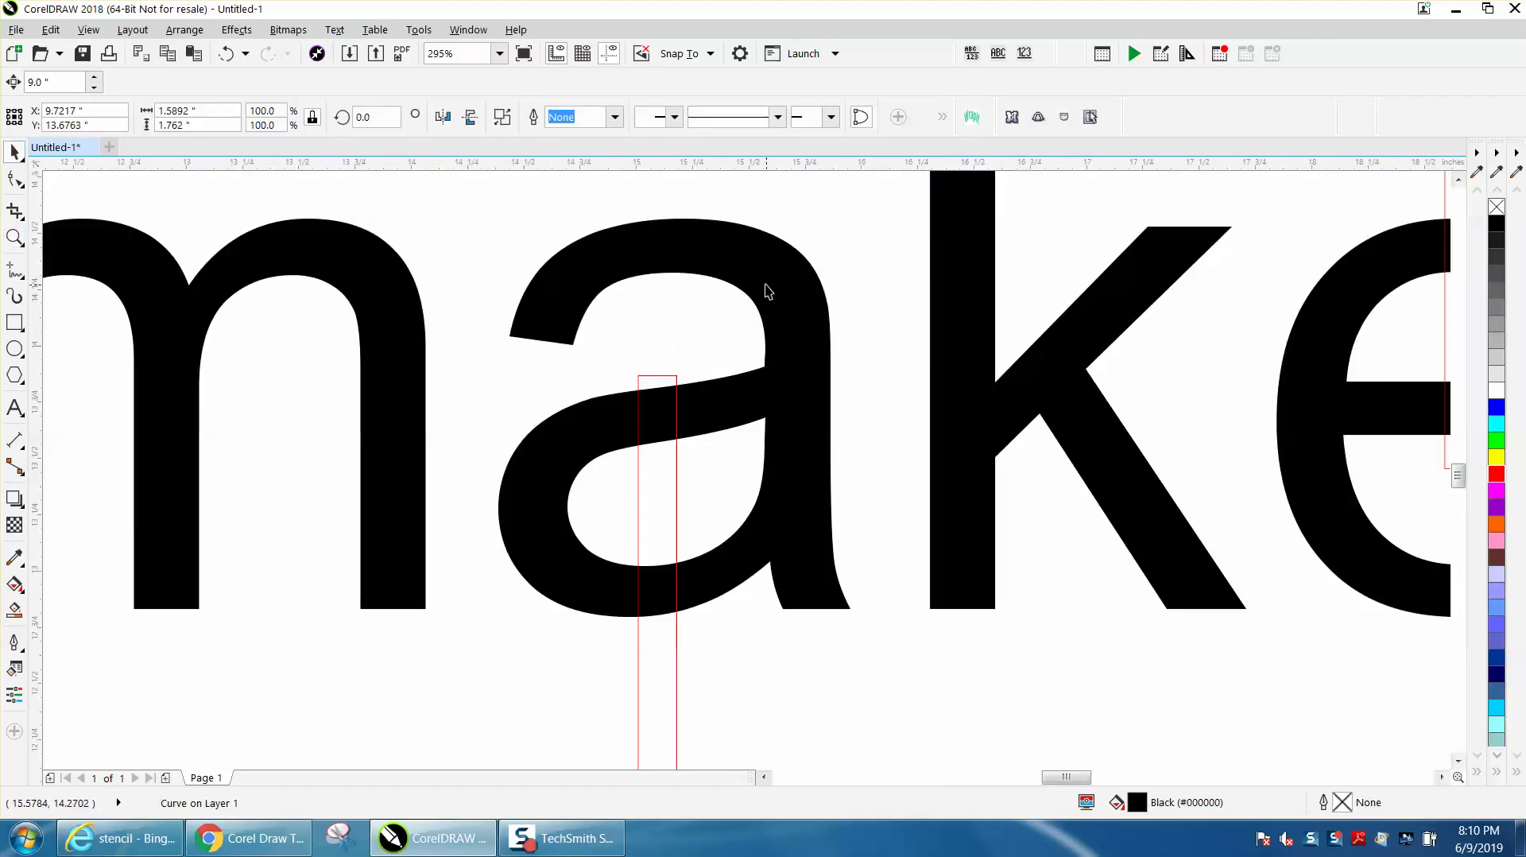
click(766, 288)
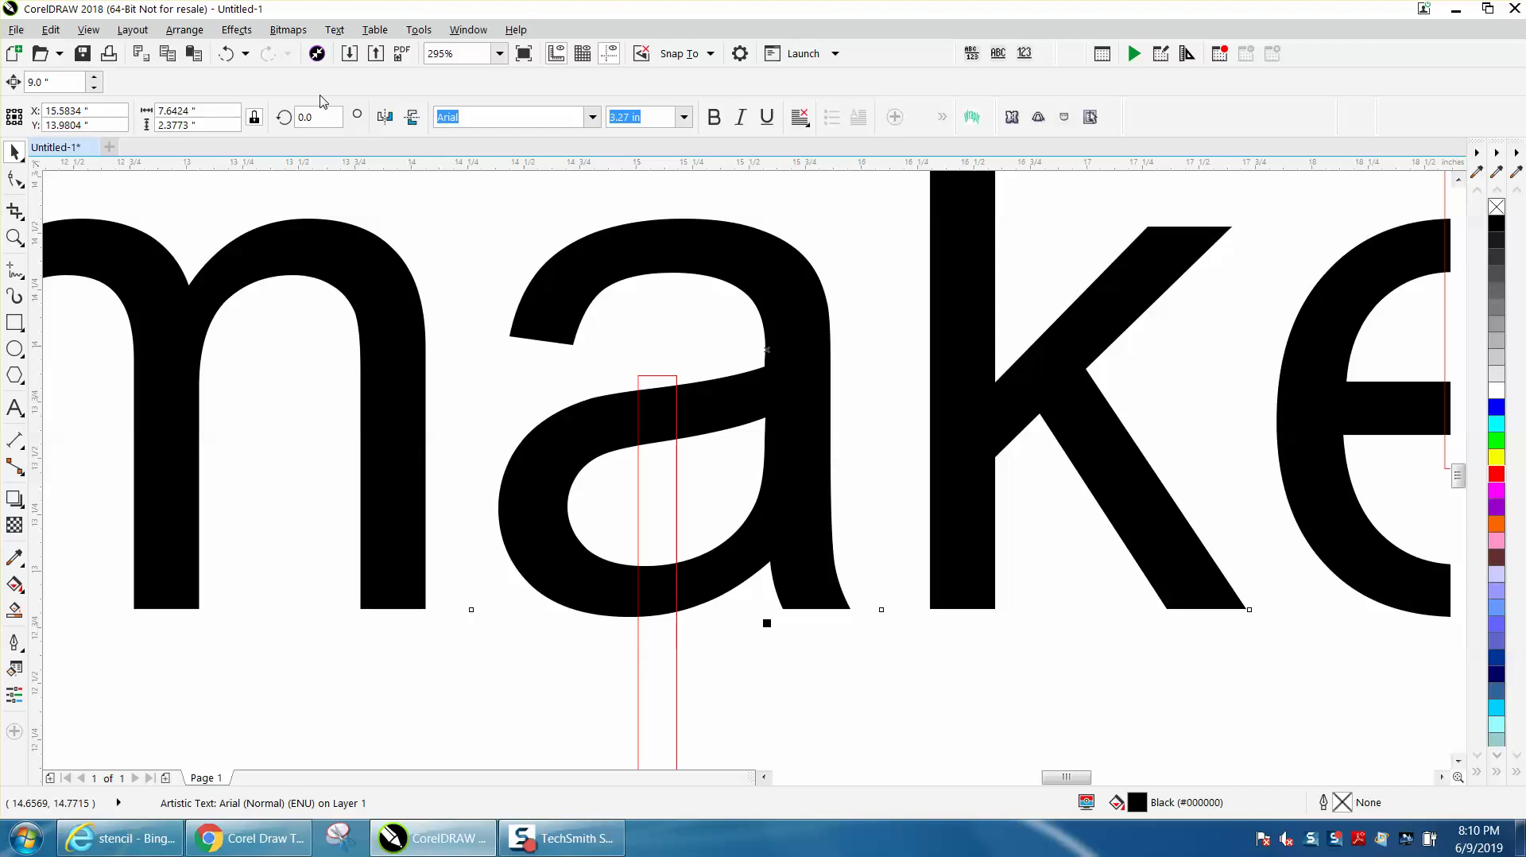
key(ctrl+k)
Step: Center the red bar on the a of 'make' and cut it out with Back minus front
click(753, 291)
drag(457, 193, 890, 660)
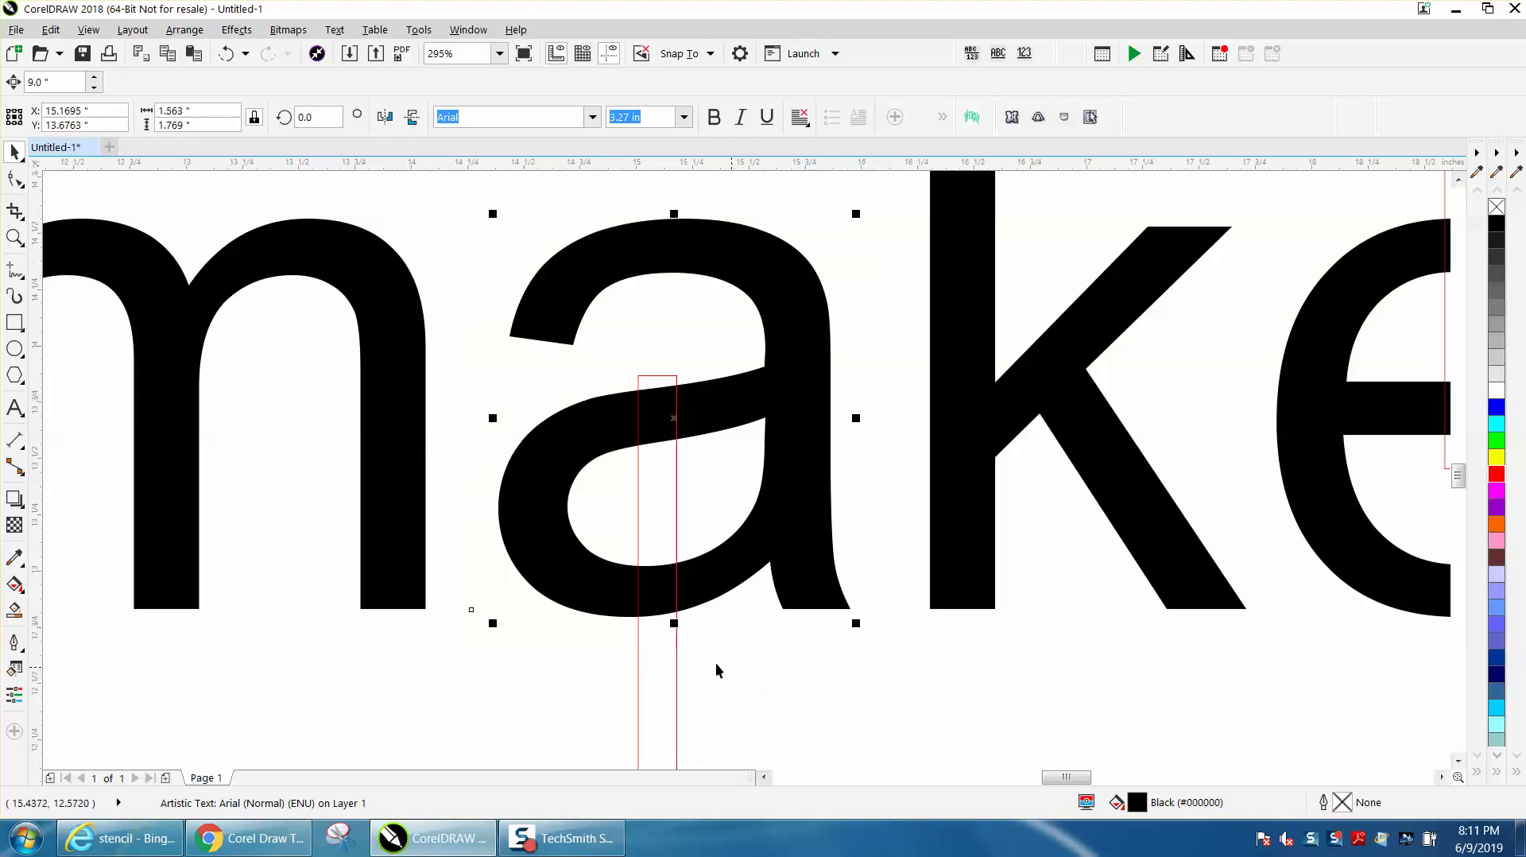
drag(483, 195, 858, 719)
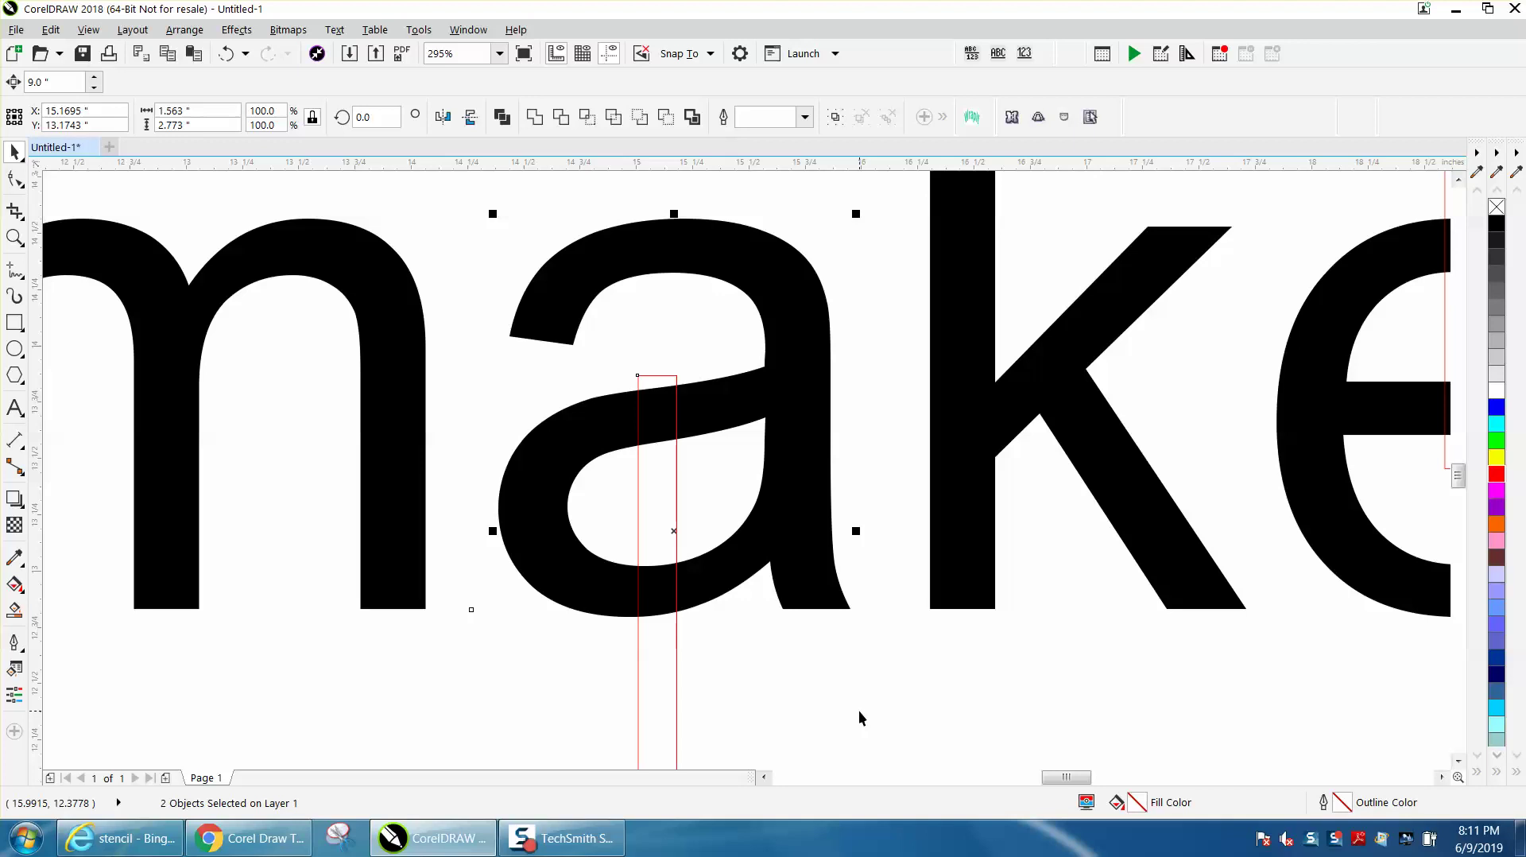
key(c)
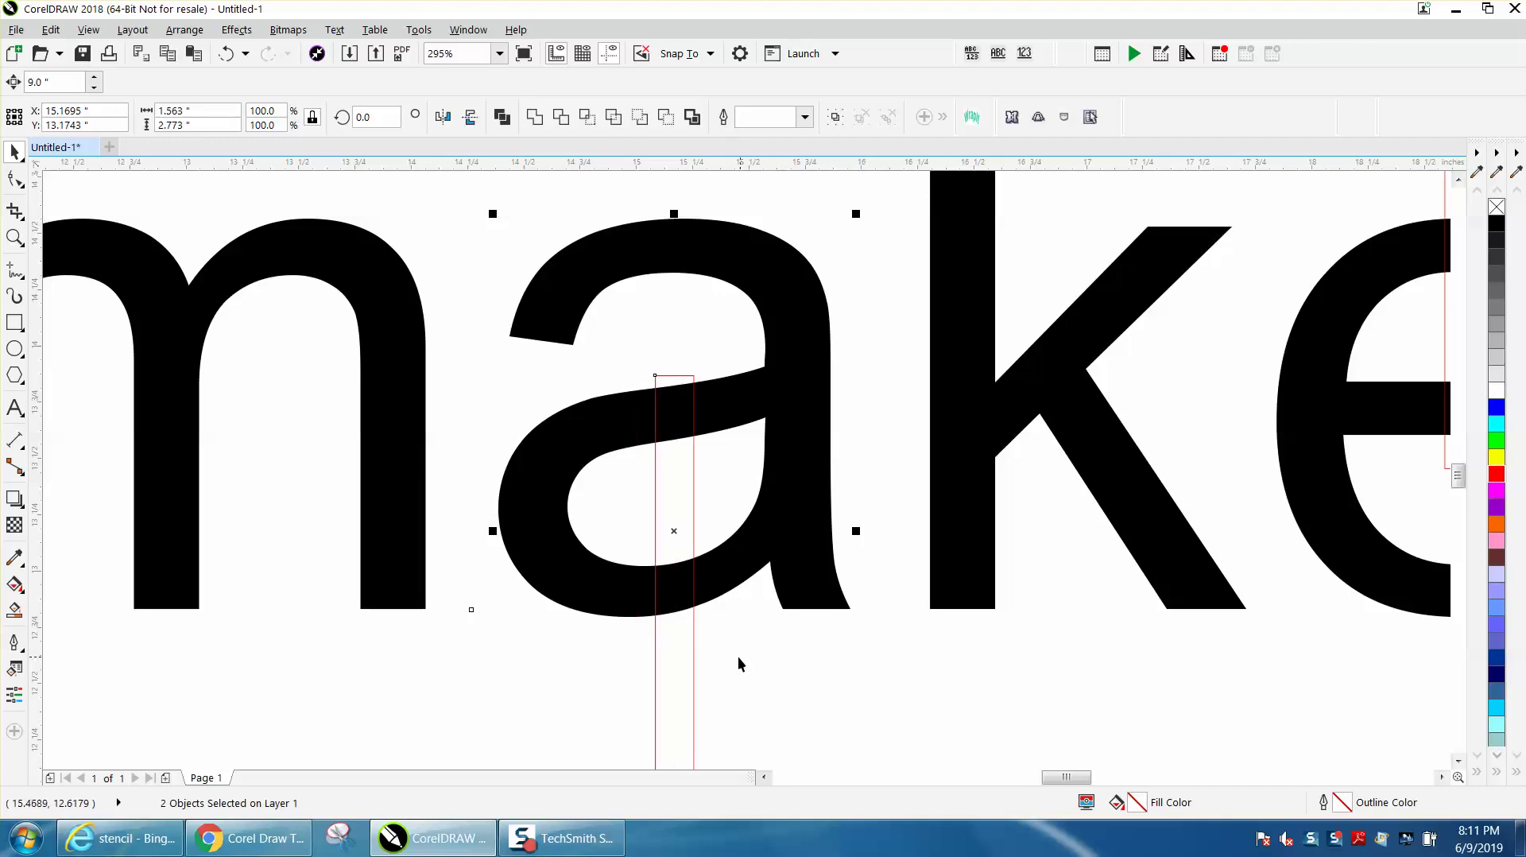
scroll(737, 655, down, 3)
drag(614, 548, 794, 765)
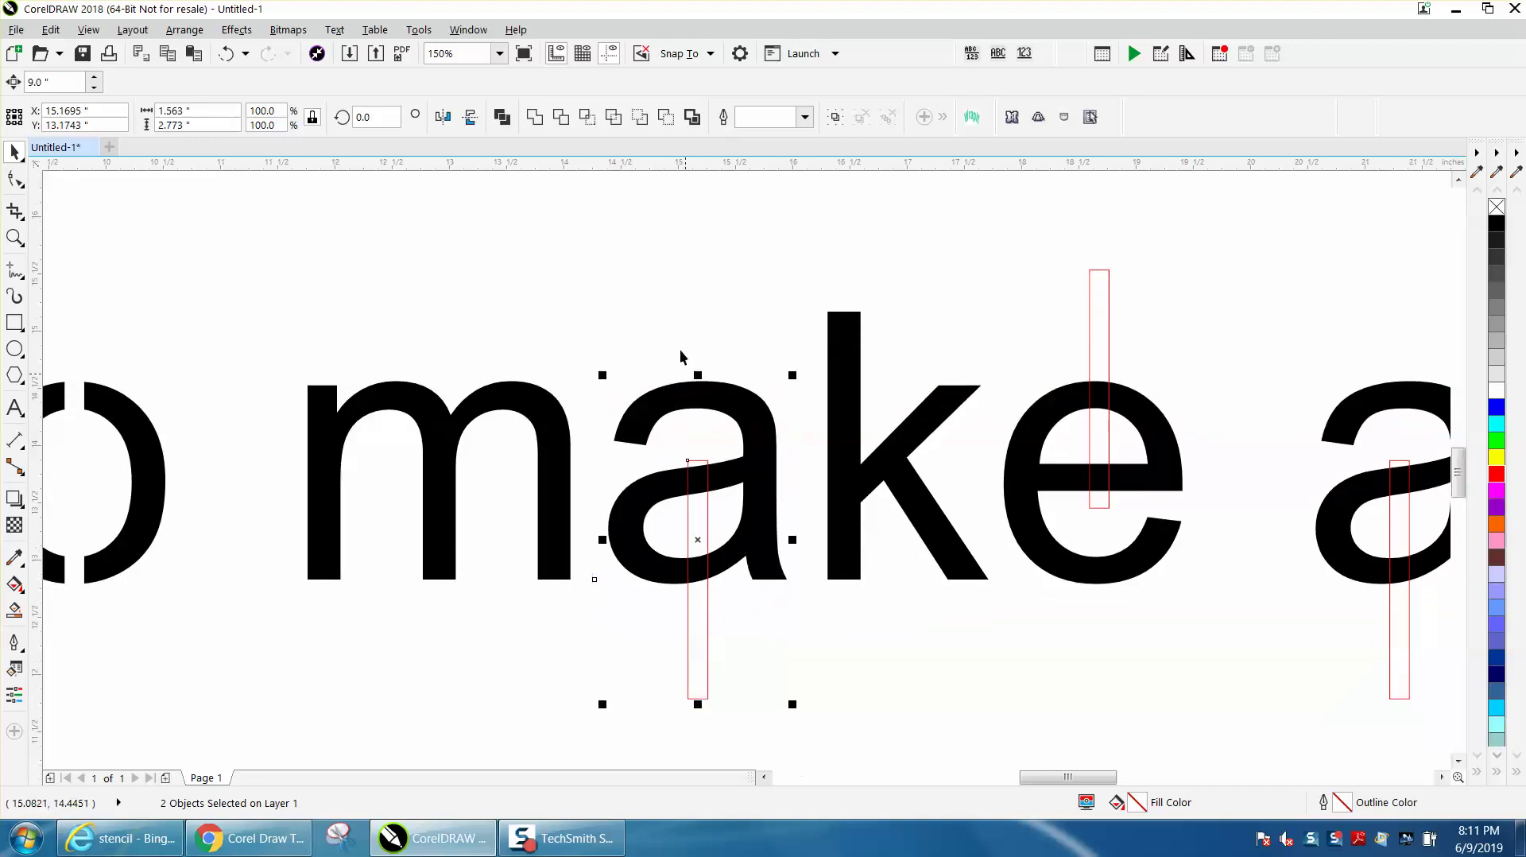
click(665, 117)
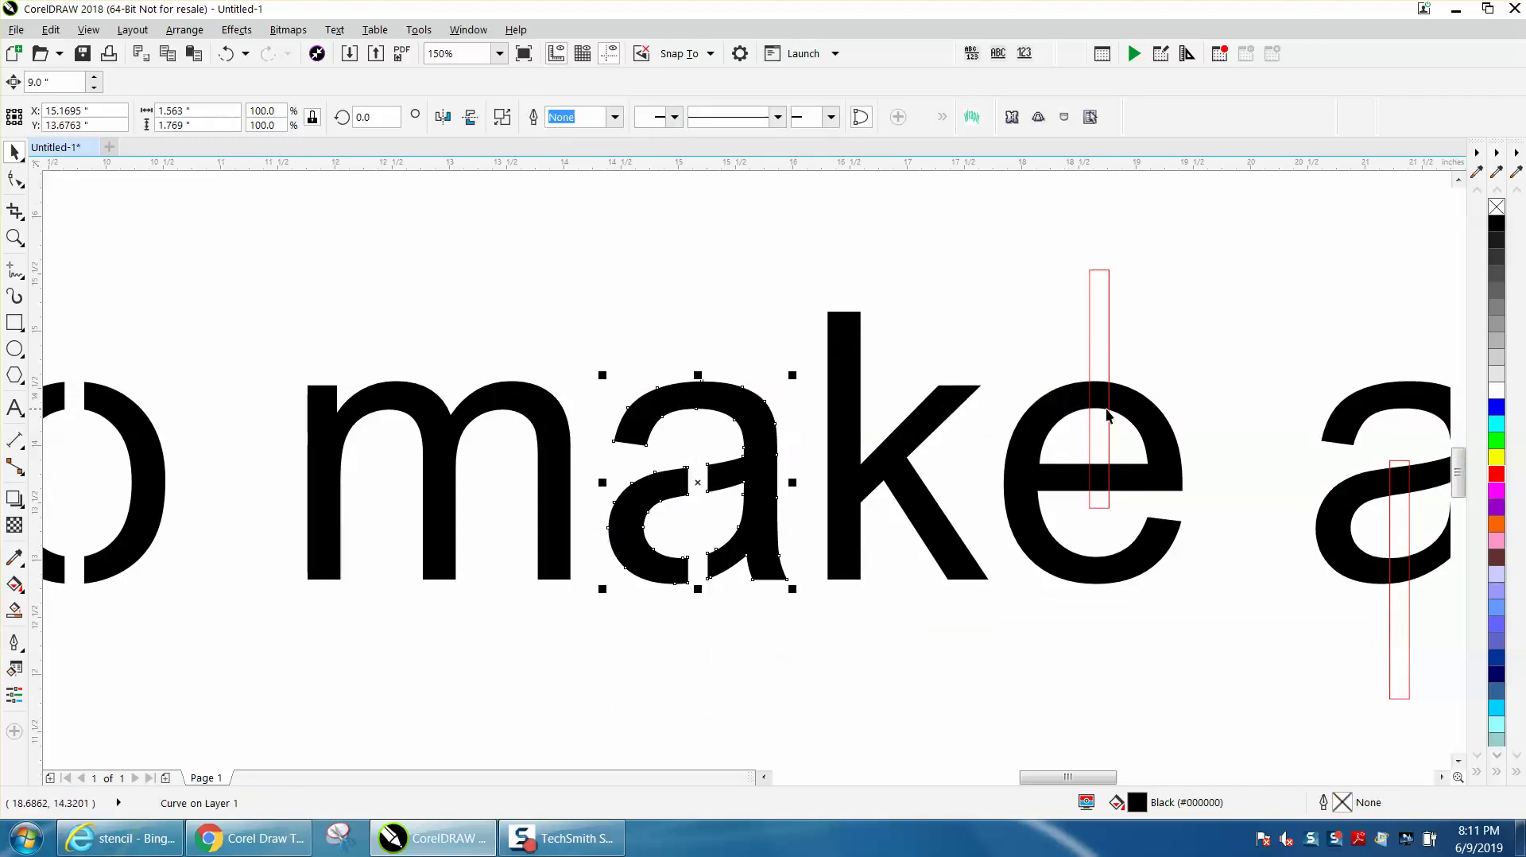
Step: Center the red bar on the e of 'make', cut it out with Back minus front, and zoom out
drag(1109, 378, 1125, 378)
drag(972, 263, 1270, 621)
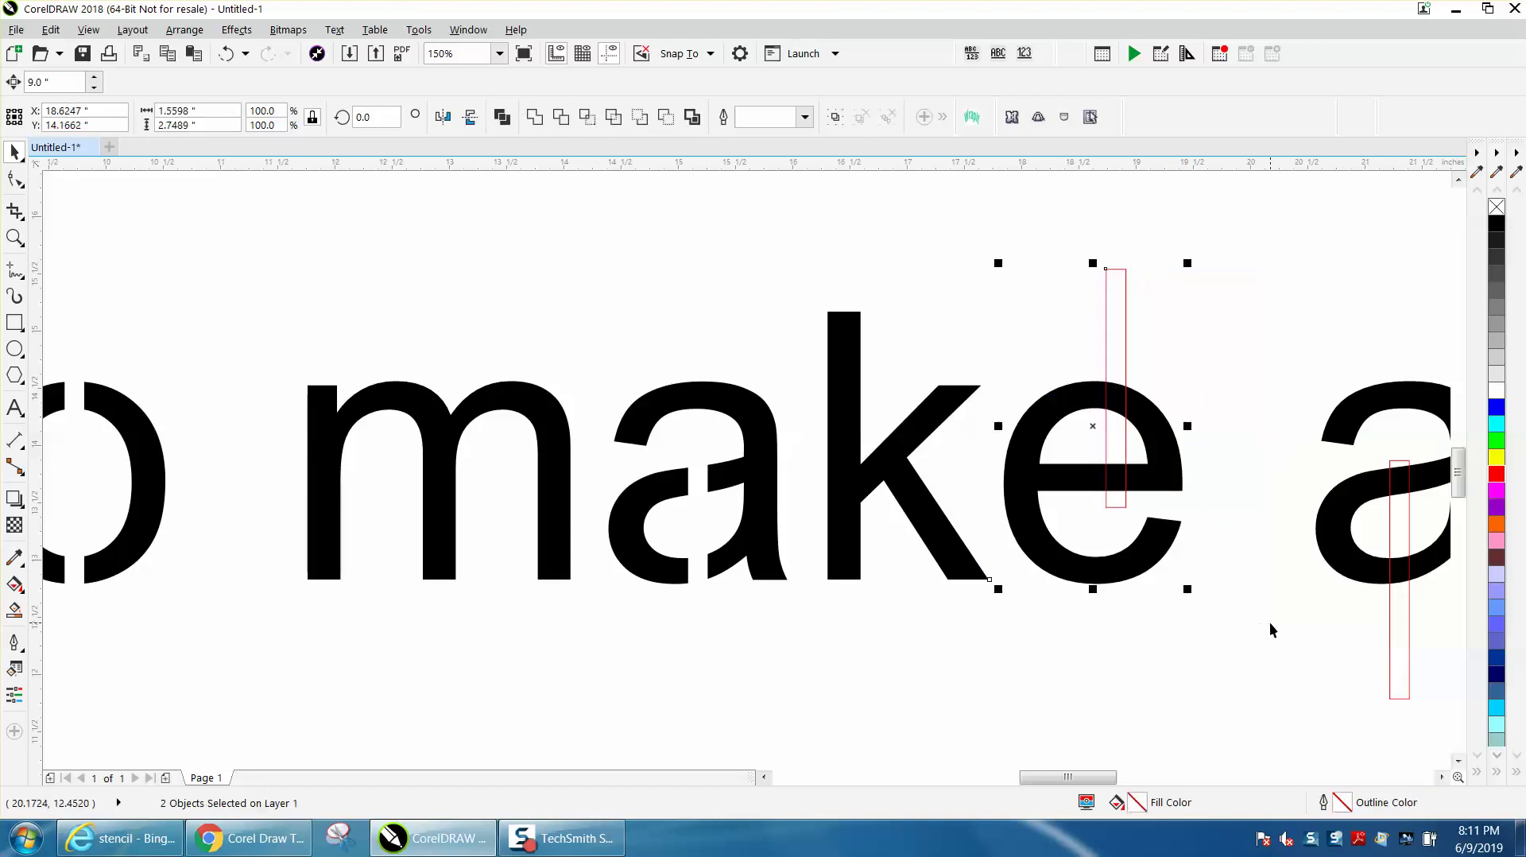
key(c)
drag(987, 260, 1243, 623)
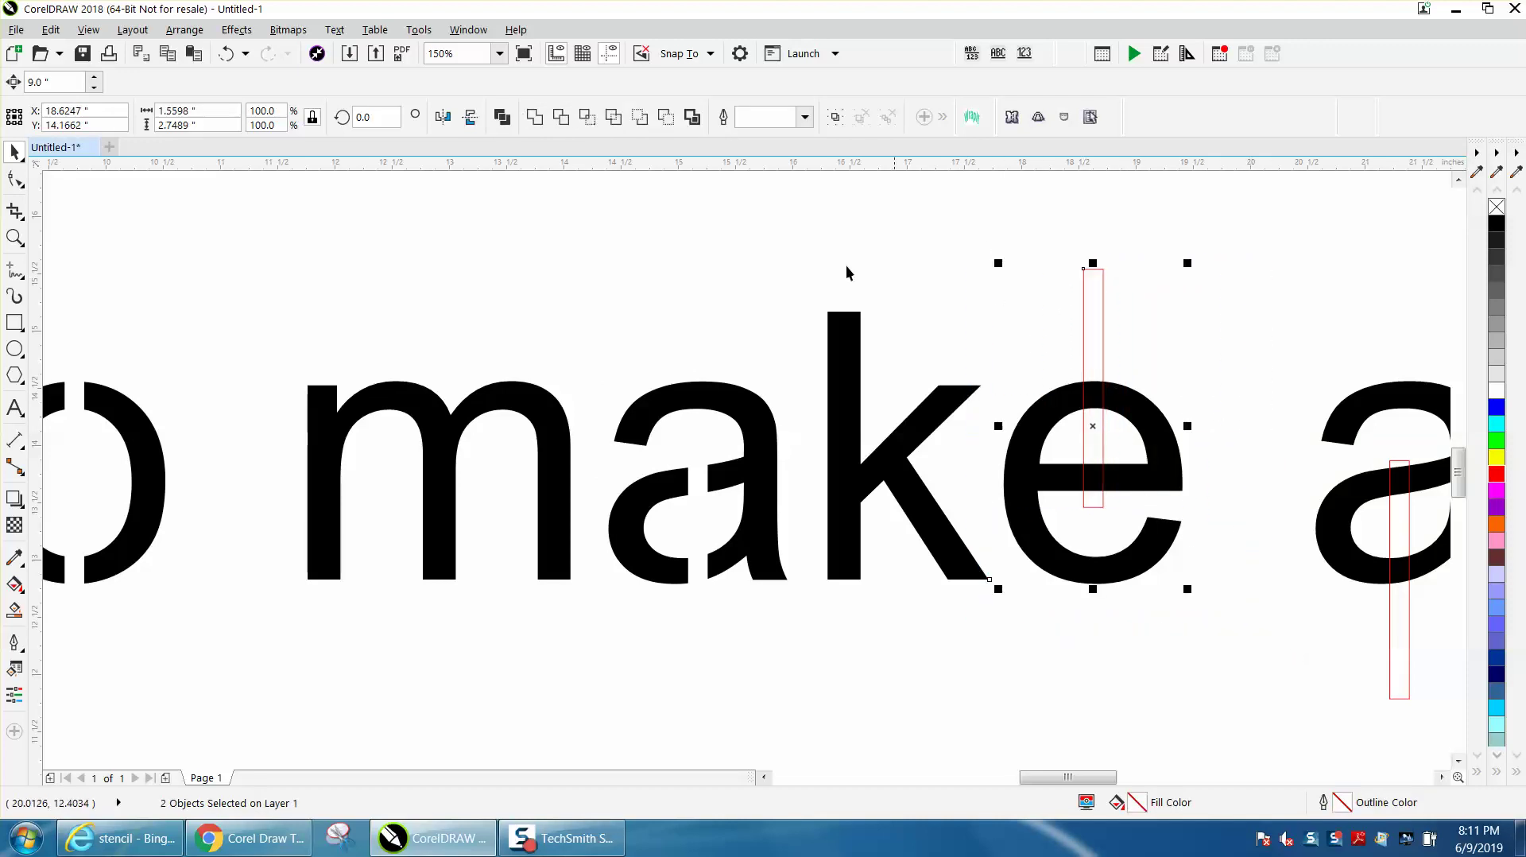
click(671, 119)
scroll(749, 526, down, 2)
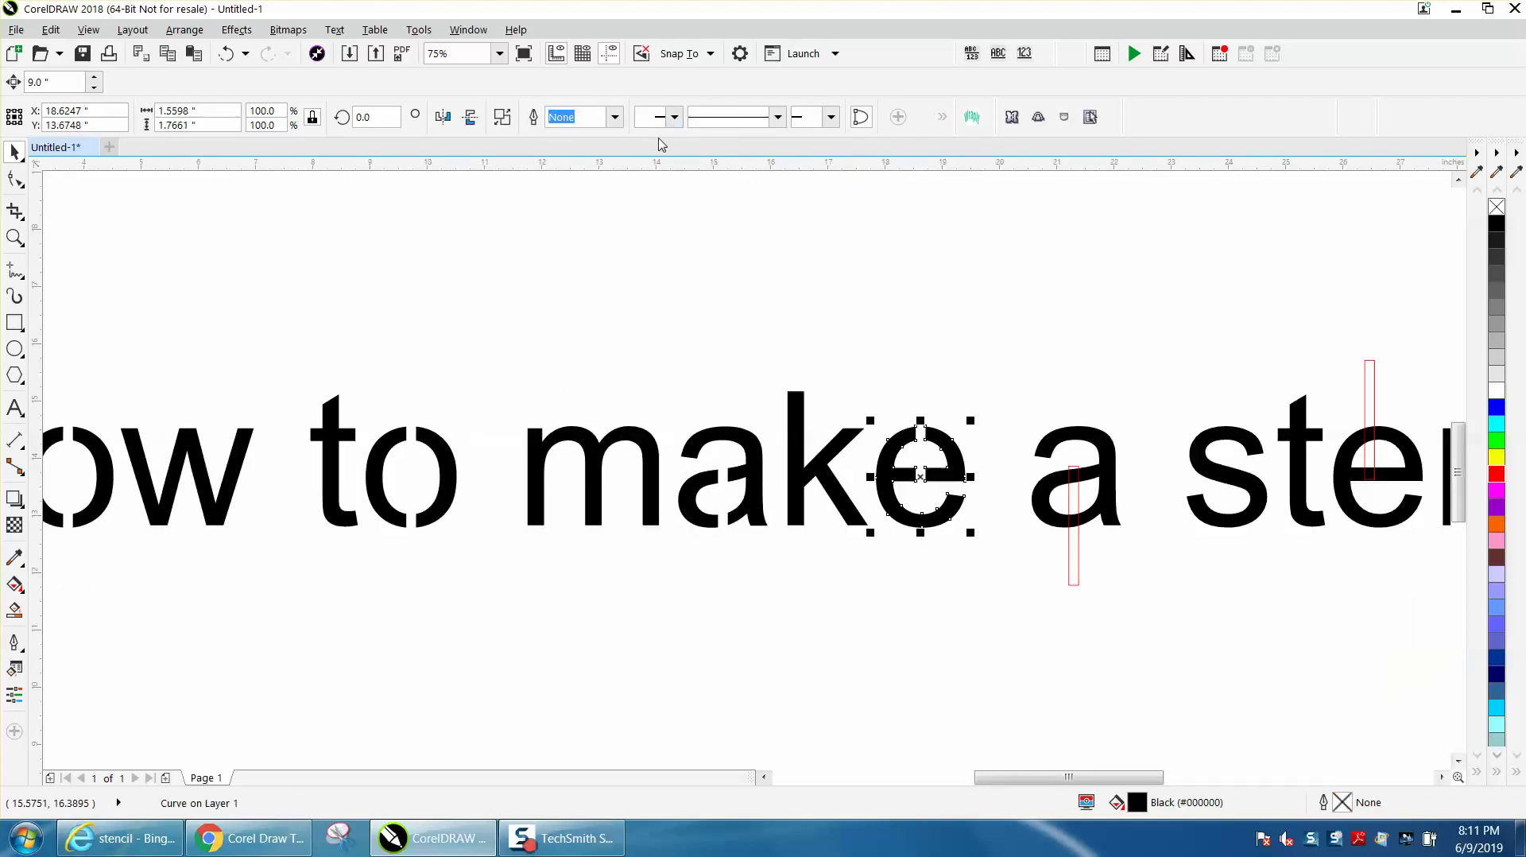
scroll(776, 323, down, 2)
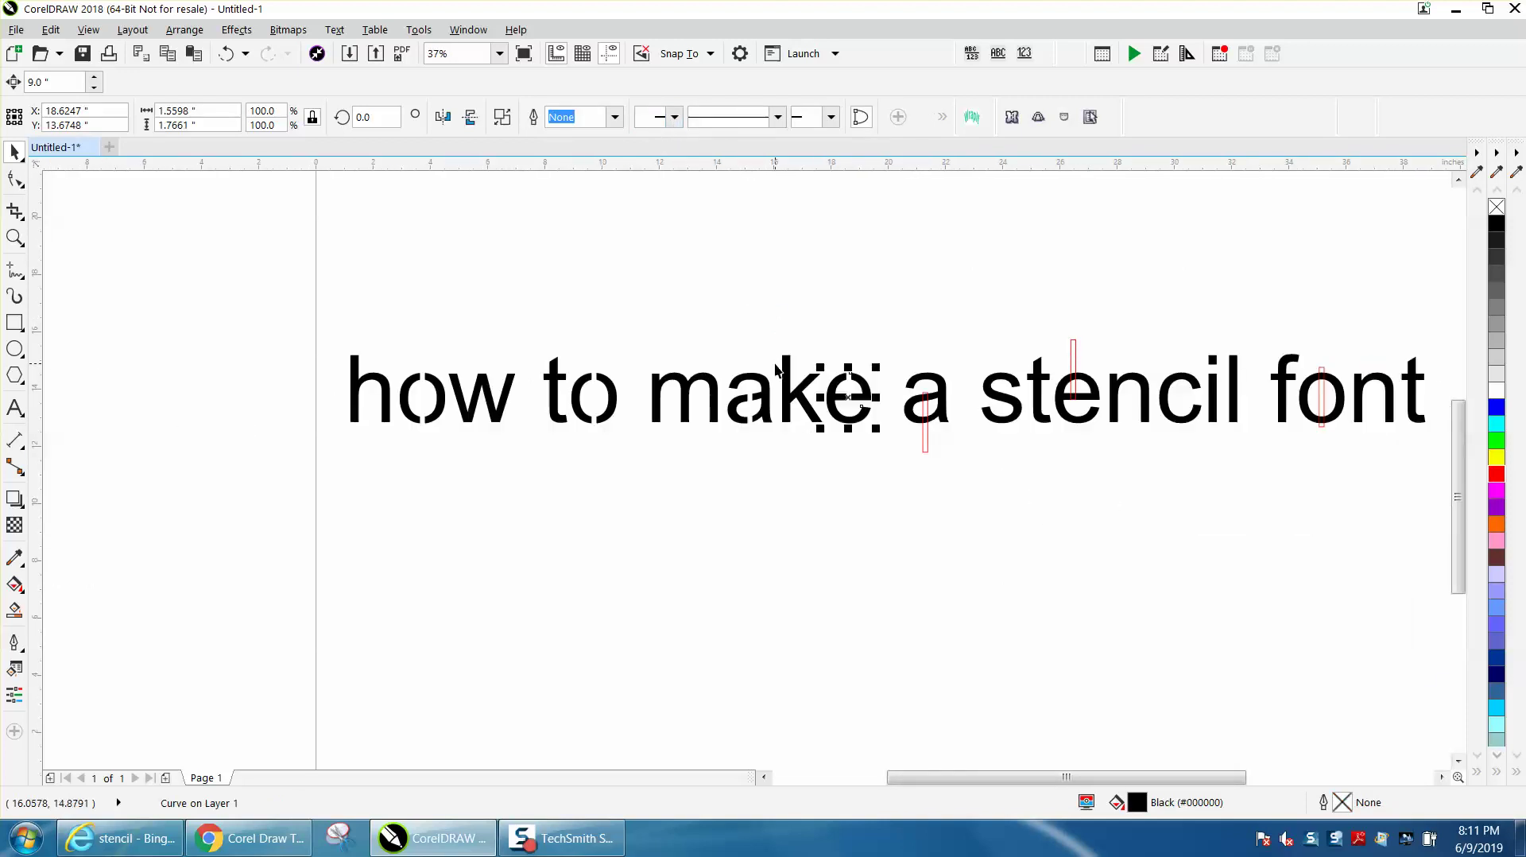